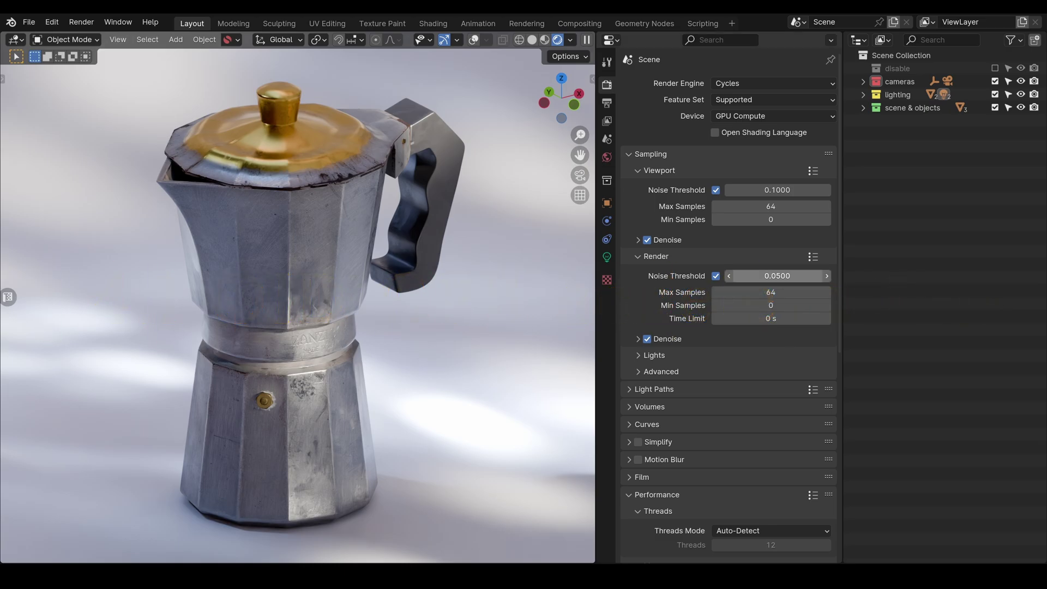
Expand the Render and Viewport Denoise panels and keep OpenImageDenoise as the viewport denoiser.
click(634, 338)
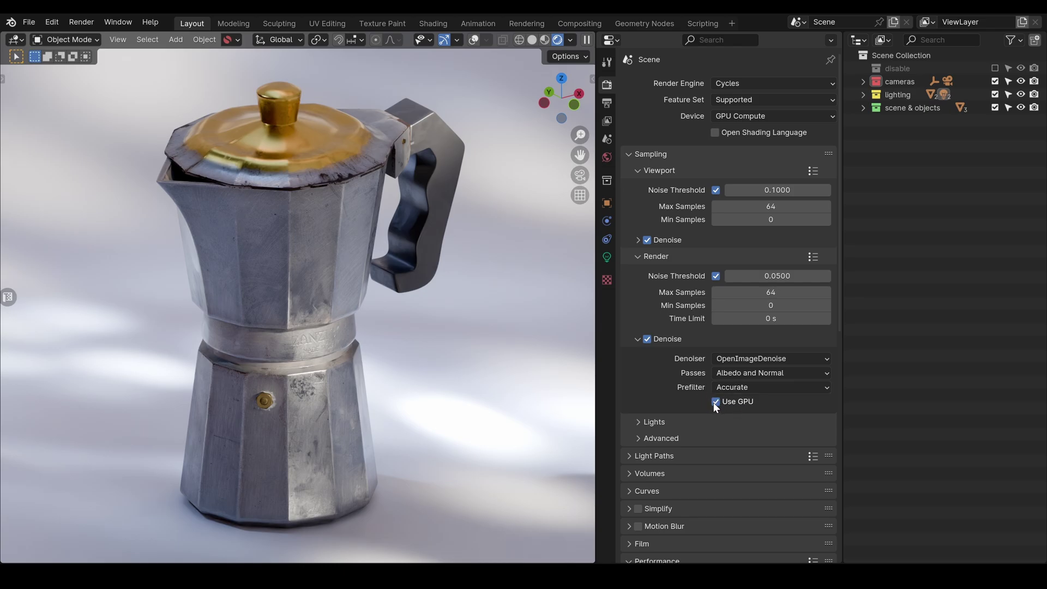
click(638, 240)
click(740, 258)
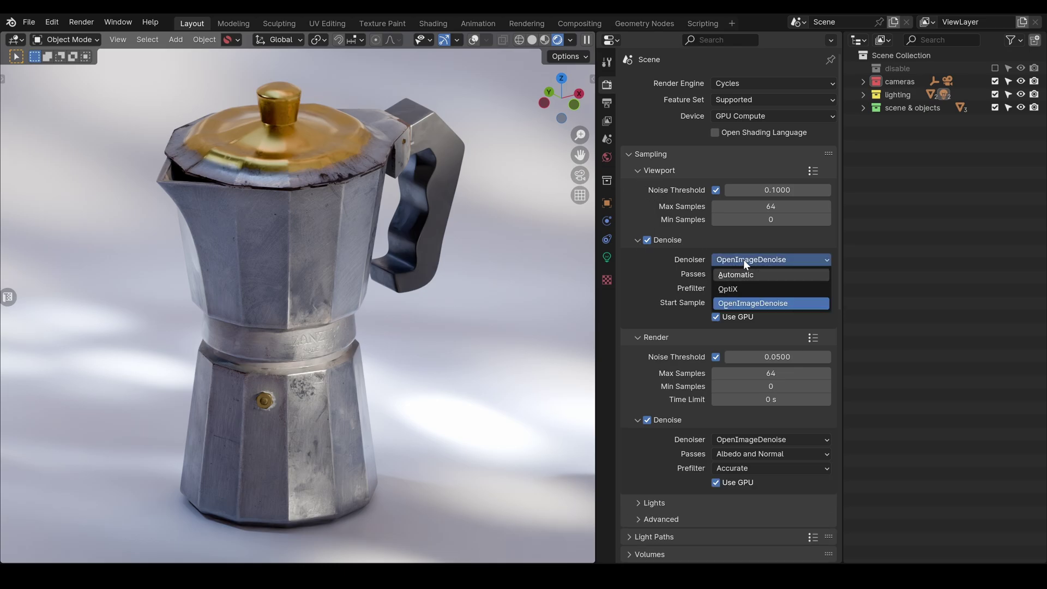
click(744, 260)
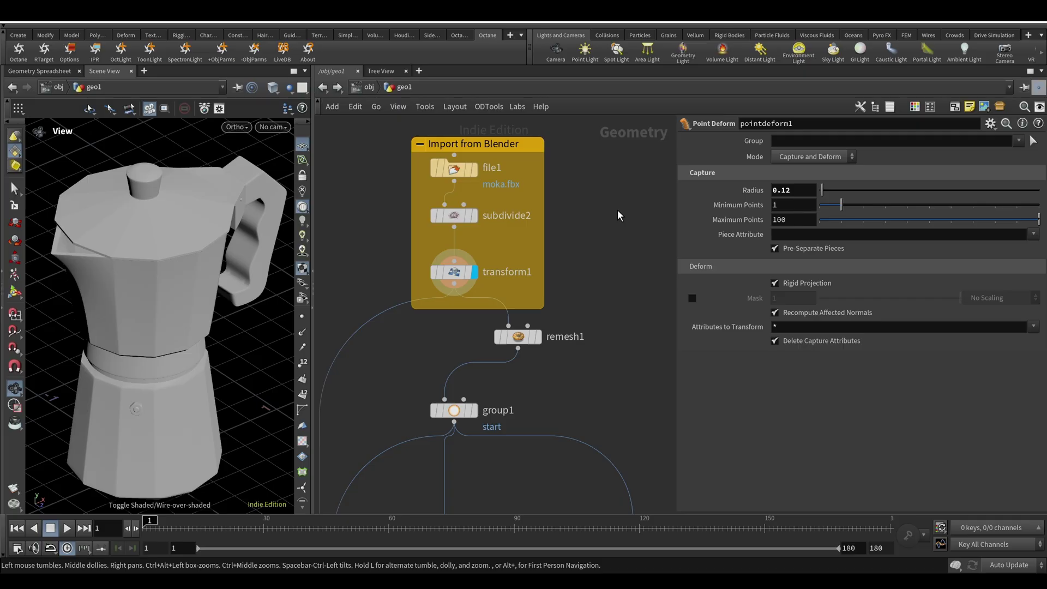
Inspect file1 (moka.fbx), subdivide2 and transform1, then display remesh1's remeshed pot.
click(454, 168)
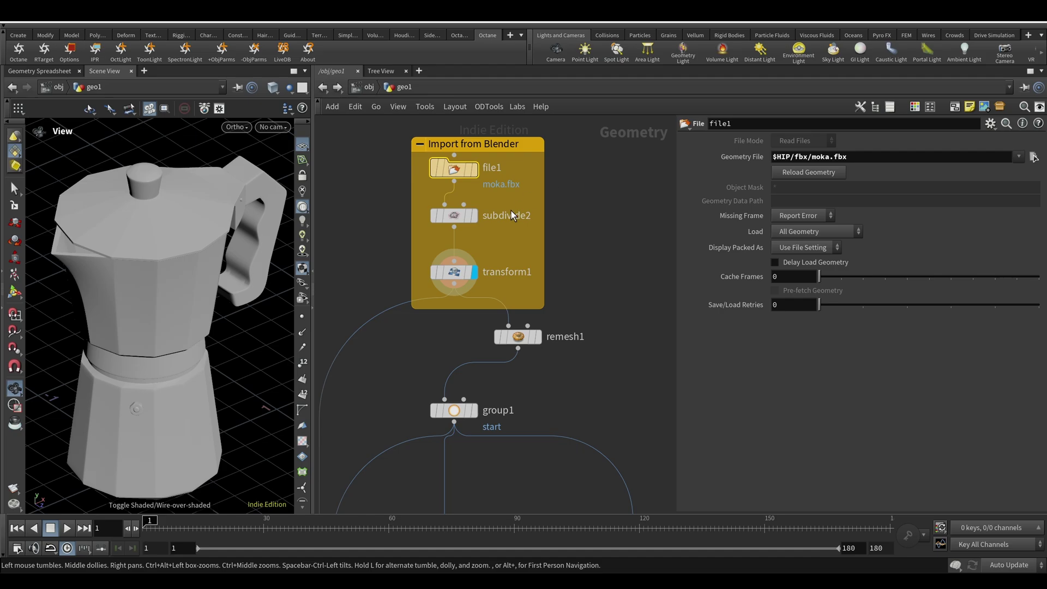
click(454, 215)
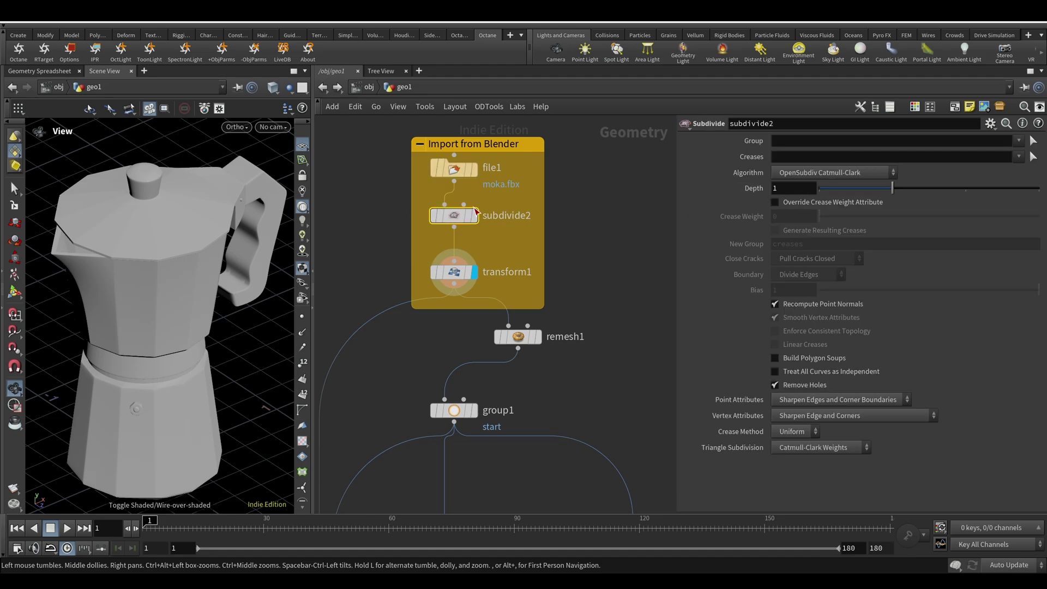
click(454, 271)
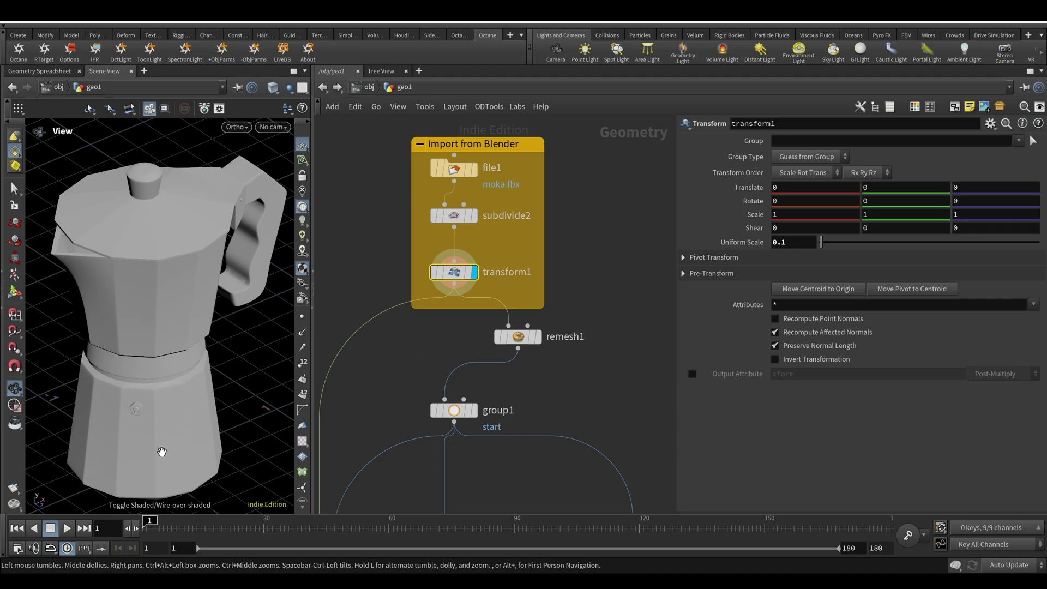
click(536, 336)
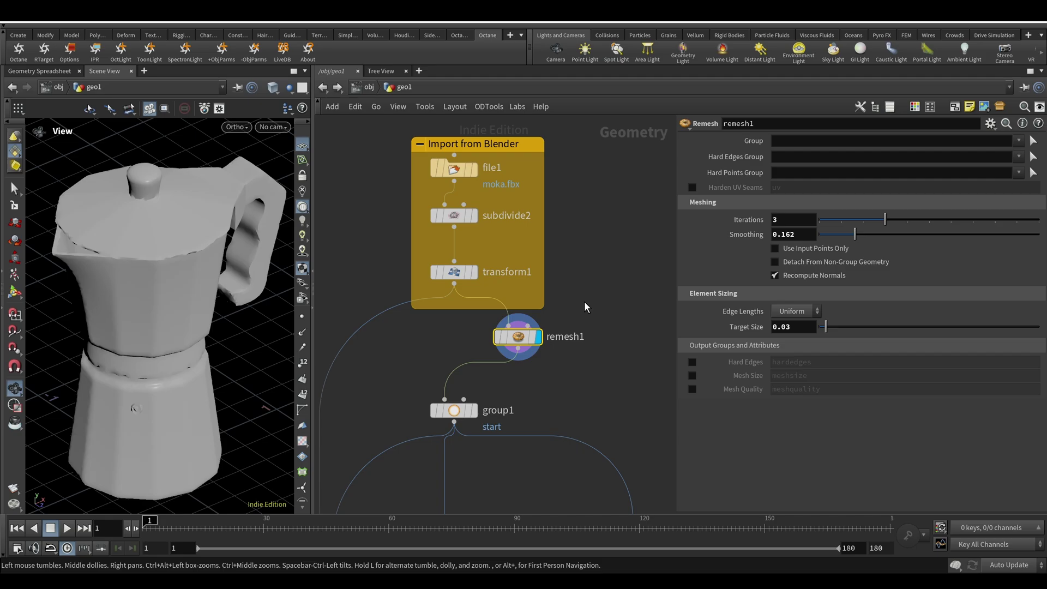
Display group1's 'start' points on the lid knob and check its bounding box (1, 0.223484, 1 at Y 2.13939).
scroll(584, 303, down, 2)
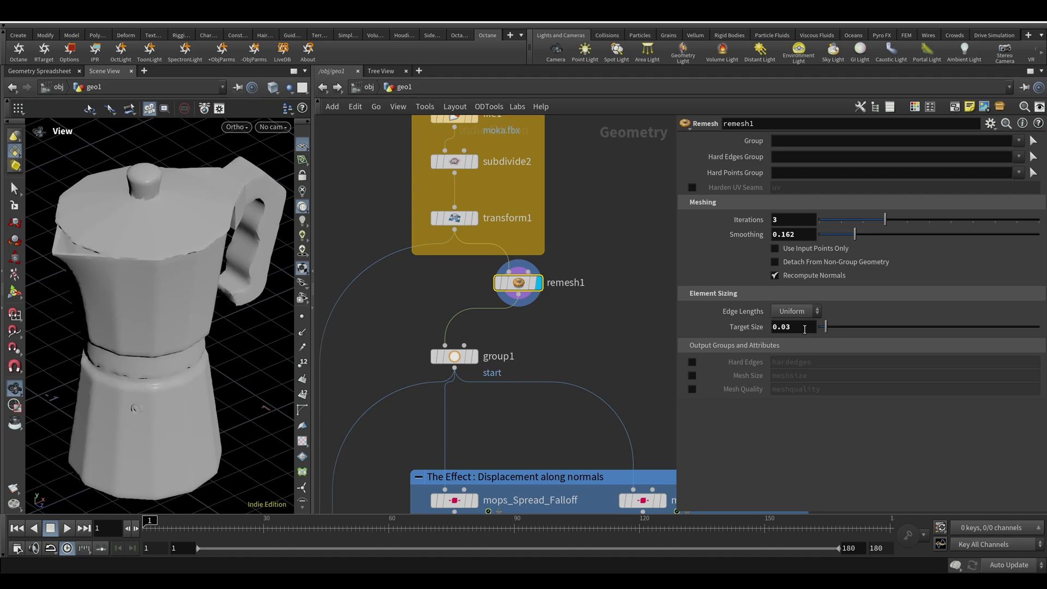
click(474, 356)
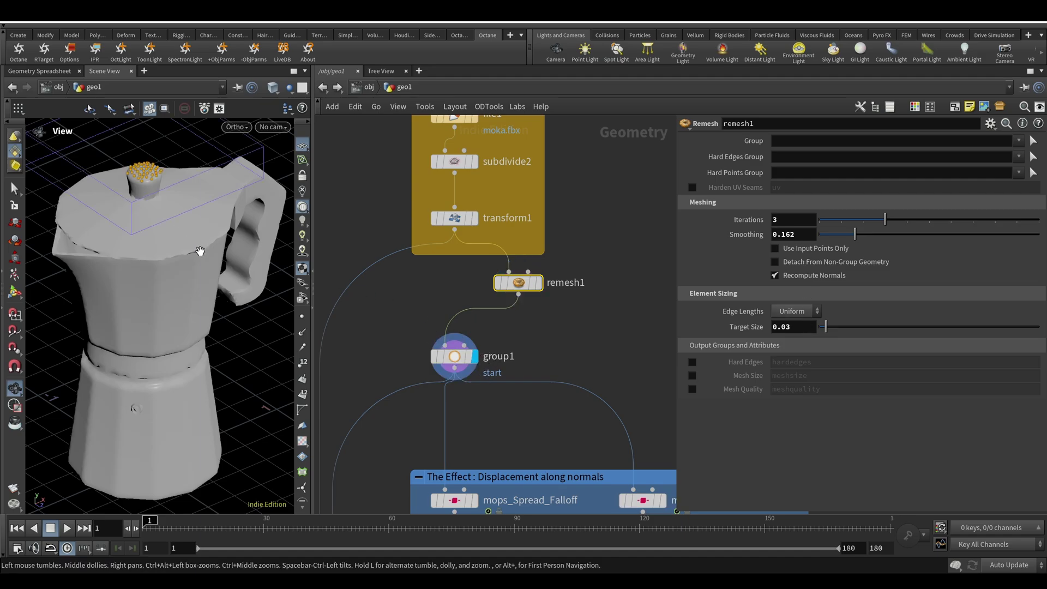
drag(182, 191, 187, 227)
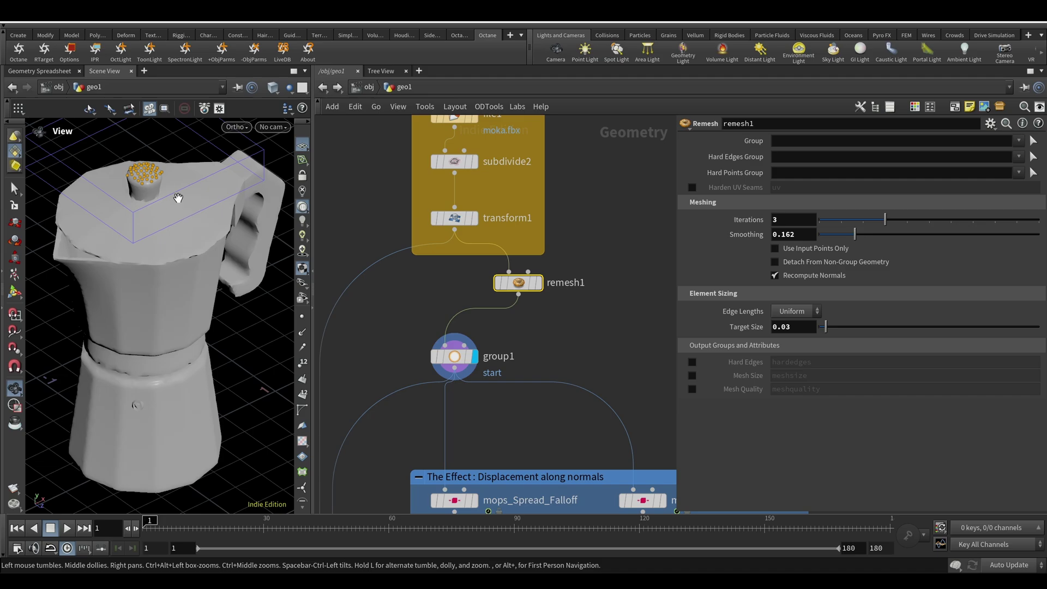
click(140, 174)
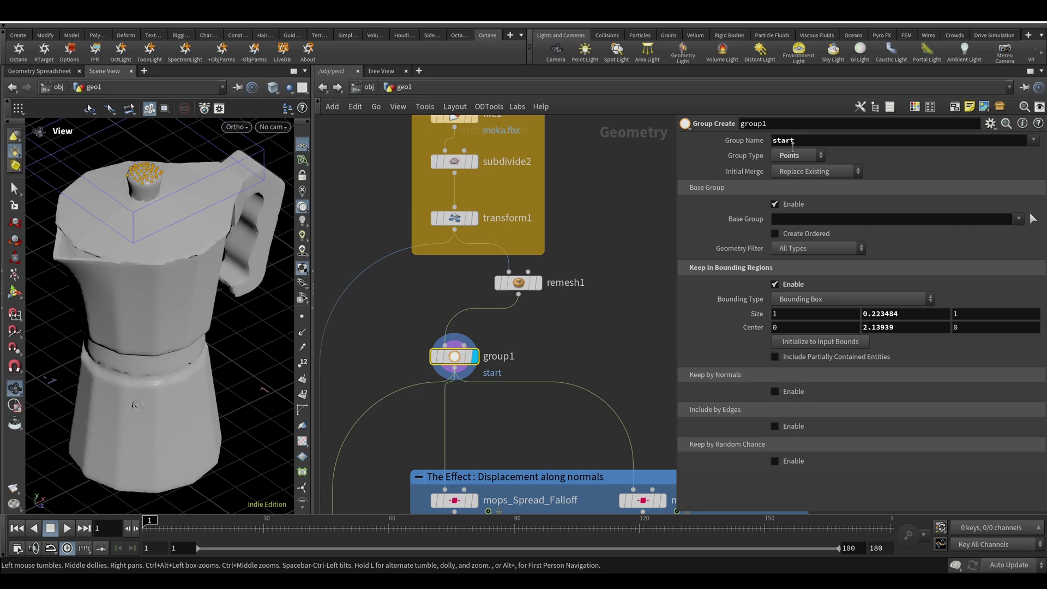
Pan and zoom the network editor to bring the displacement effect nodes into view.
middle_drag(601, 477, 572, 267)
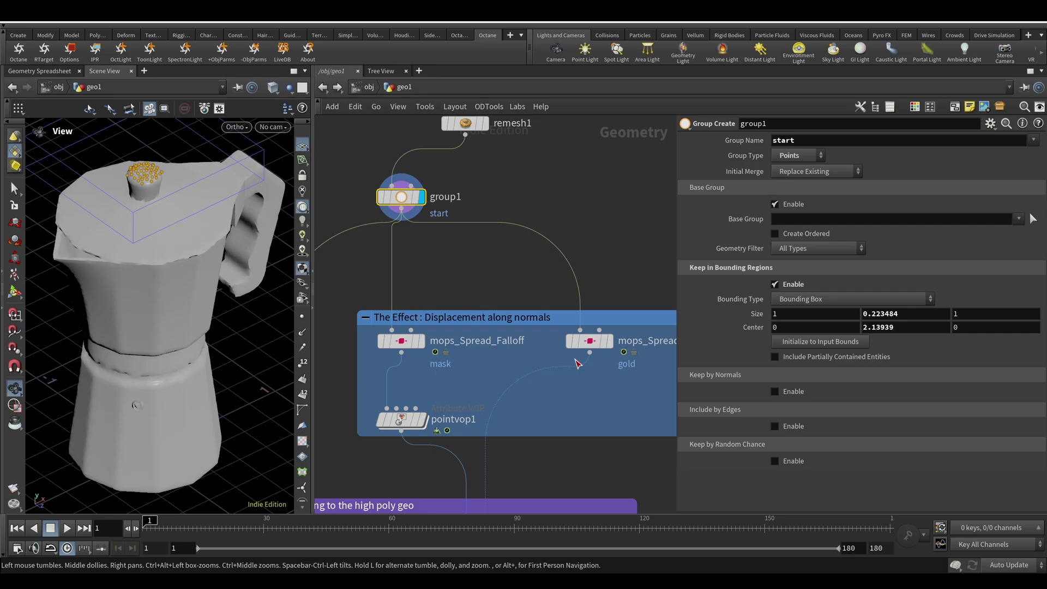
middle_drag(559, 286, 527, 228)
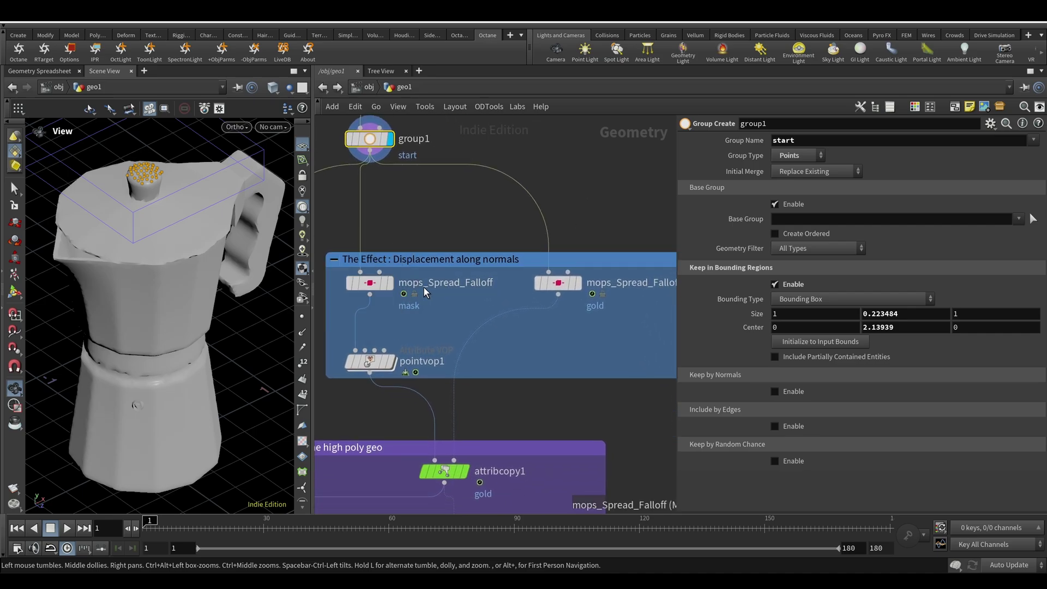
middle_drag(483, 290, 490, 324)
scroll(465, 278, down, 3)
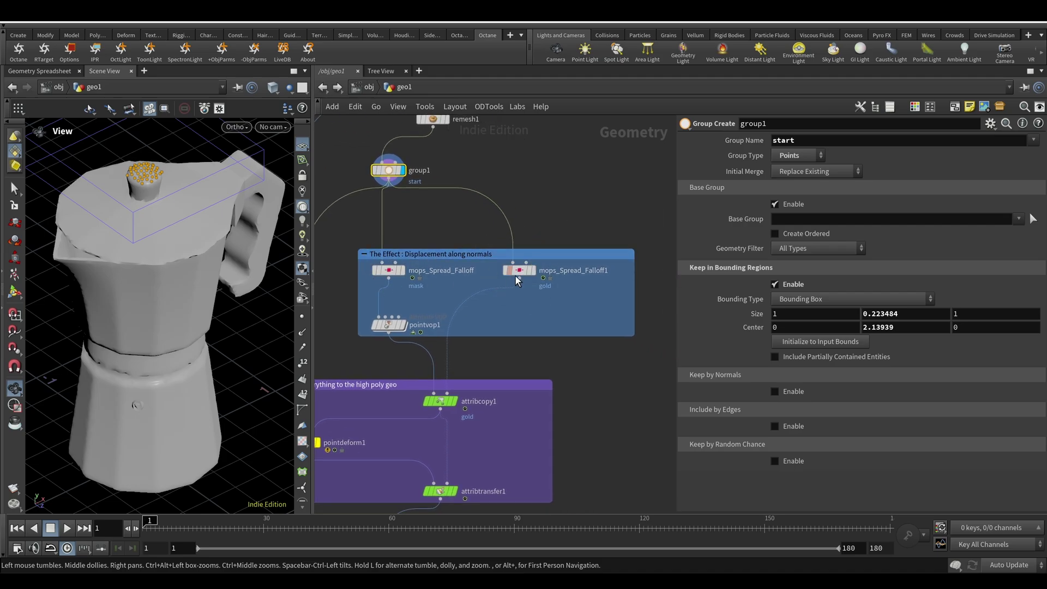
Display the mops_Spread_Falloff mask result, save the scene, and open mops_Spread_Falloff1's Animate settings.
click(390, 270)
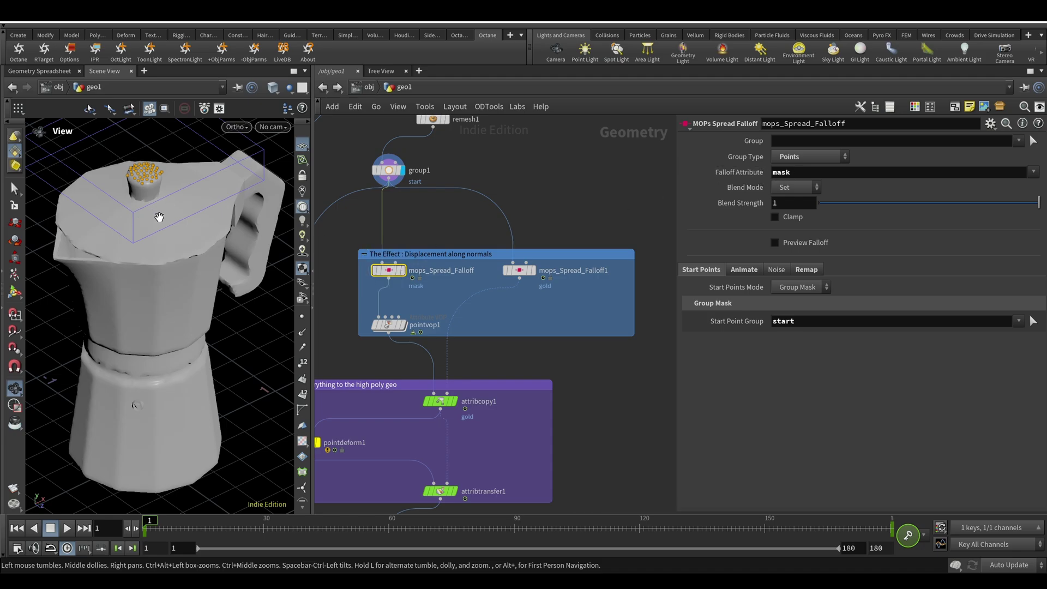
click(403, 271)
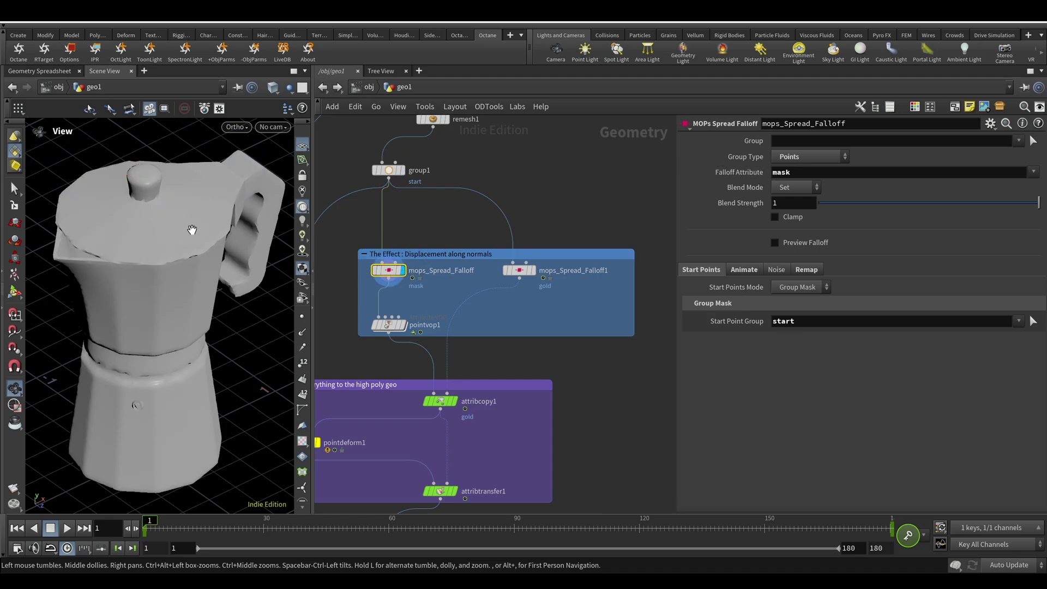
click(519, 270)
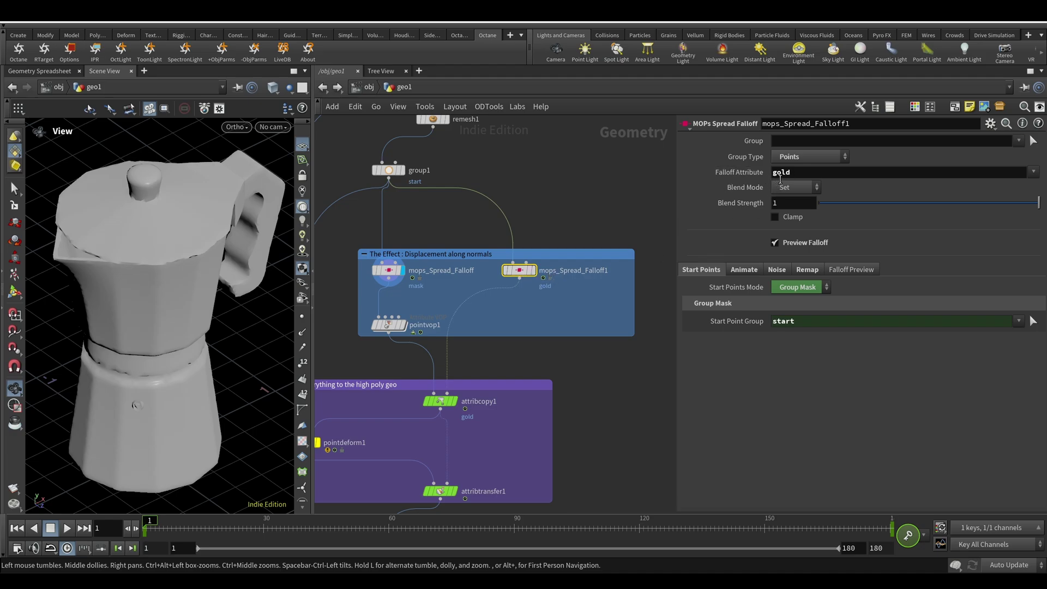
key(ctrl+s)
click(735, 268)
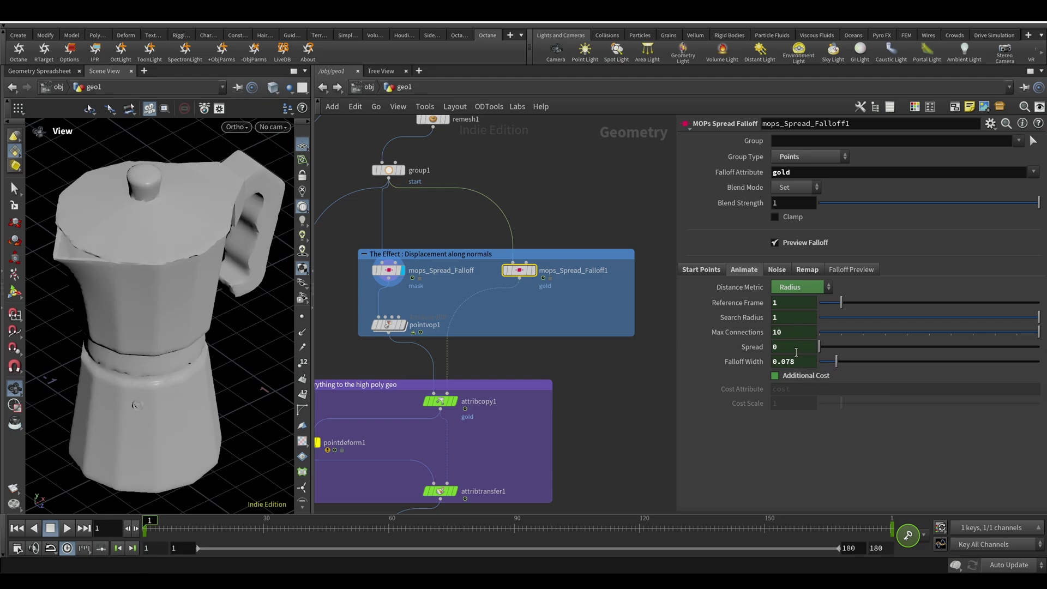
View mops_Spread_Falloff1's Noise and Remap settings and compare its remap curve with mops_Spread_Falloff's.
click(782, 269)
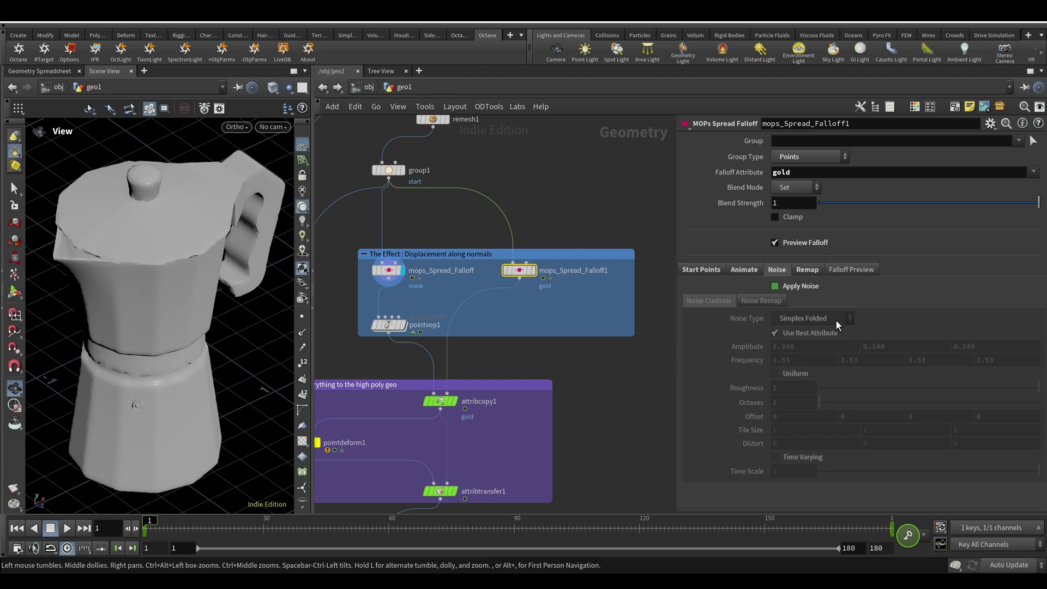
click(809, 272)
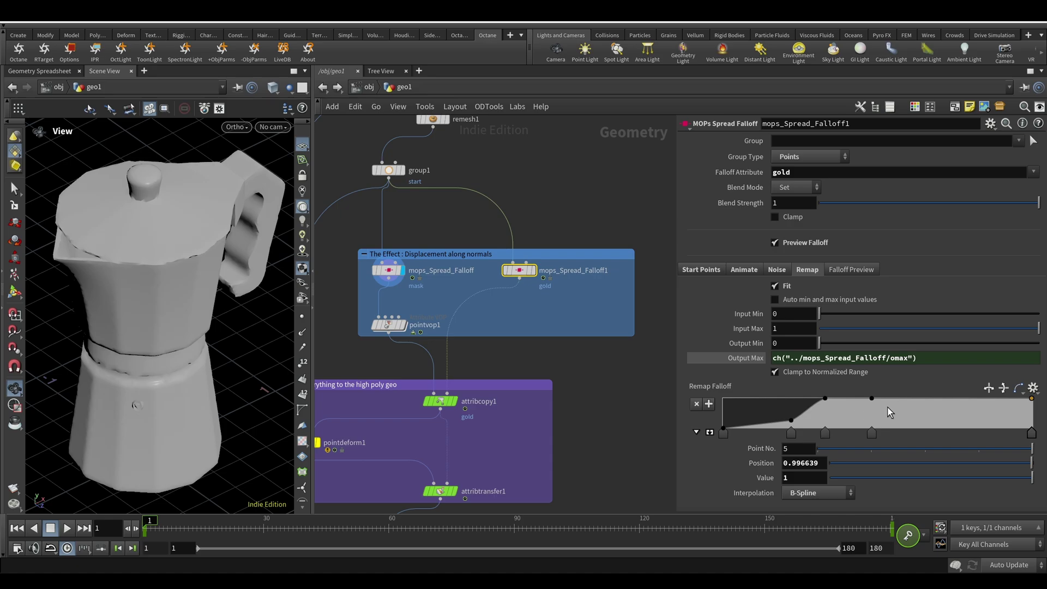
click(389, 271)
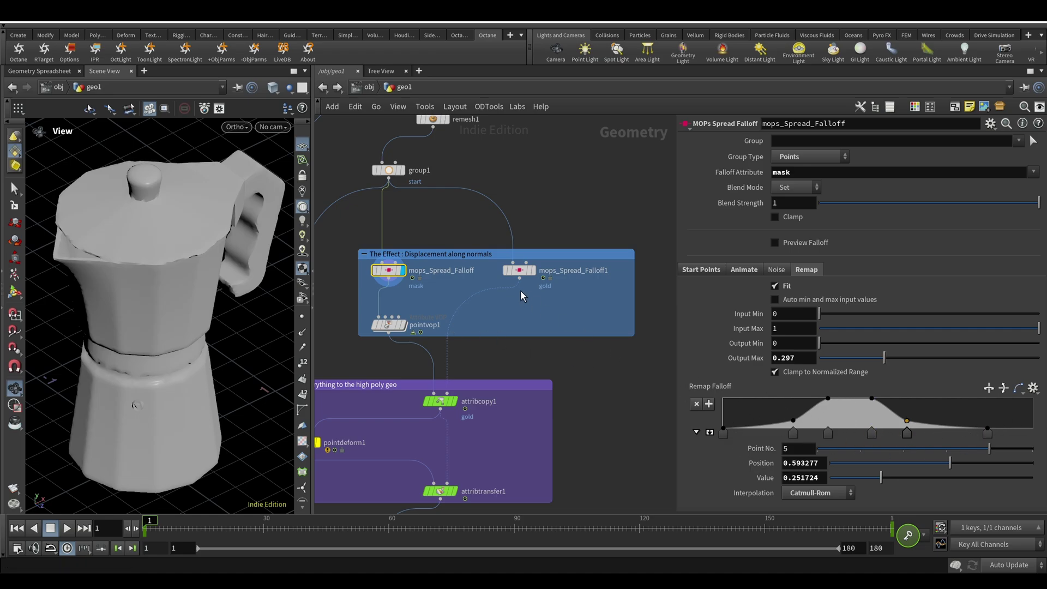
click(507, 274)
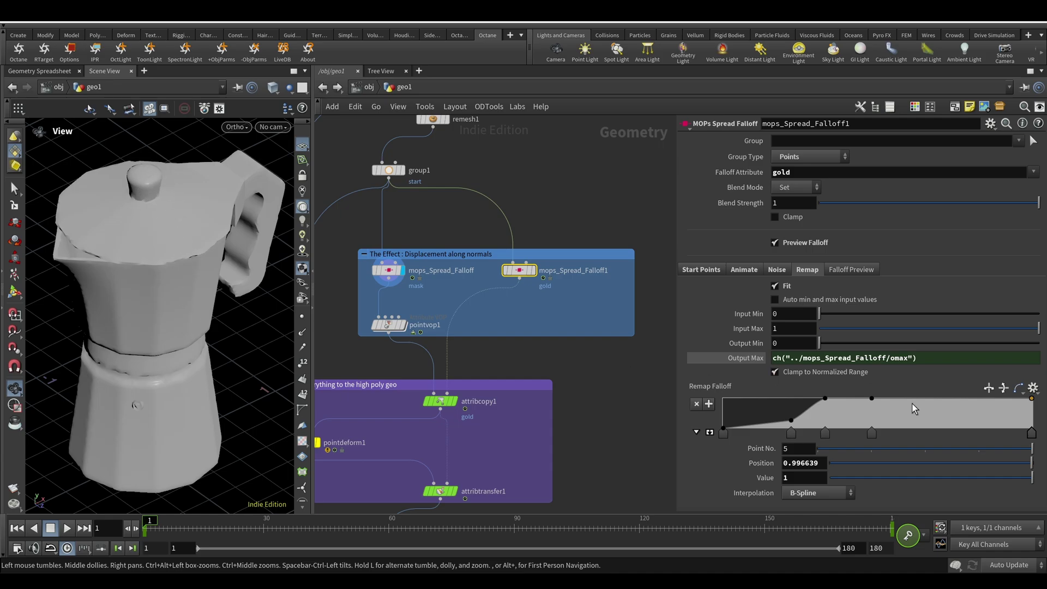
Read the gold remap's second and third ramp keys, then finish on the mask falloff's bell-shaped curve.
click(792, 436)
click(826, 432)
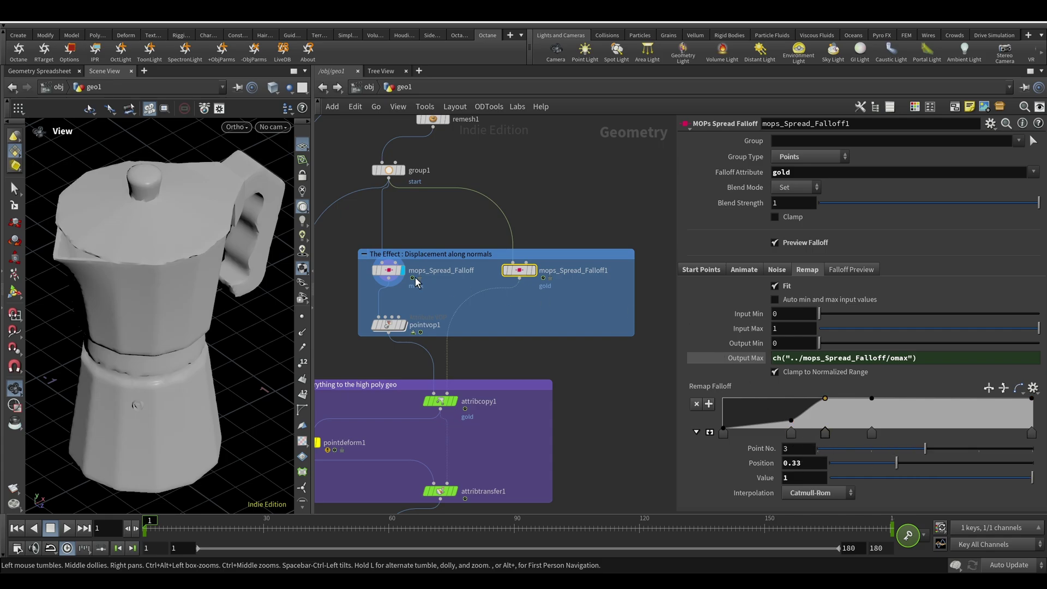
click(794, 434)
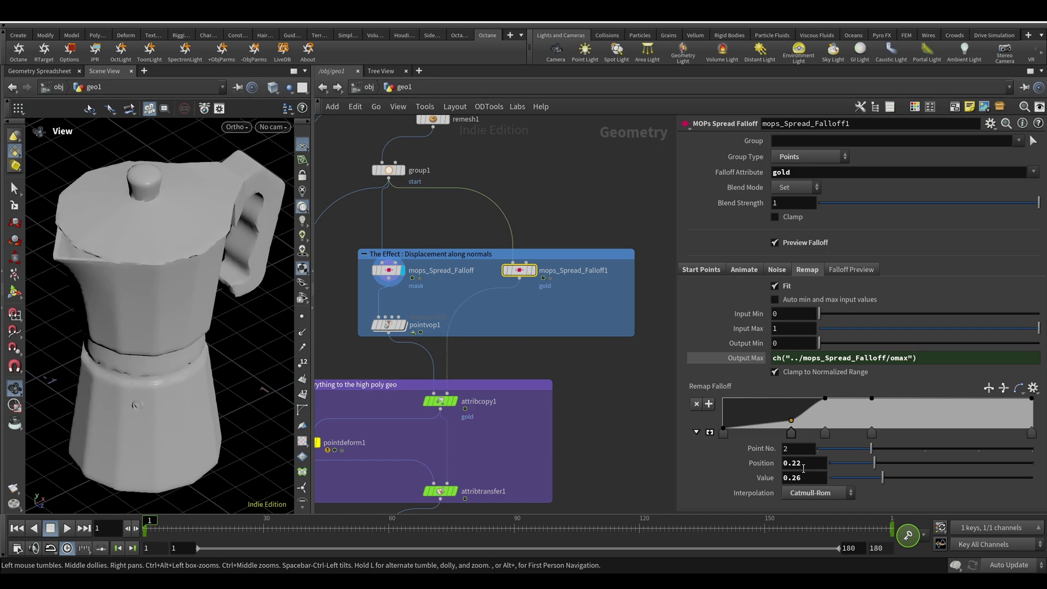
click(388, 270)
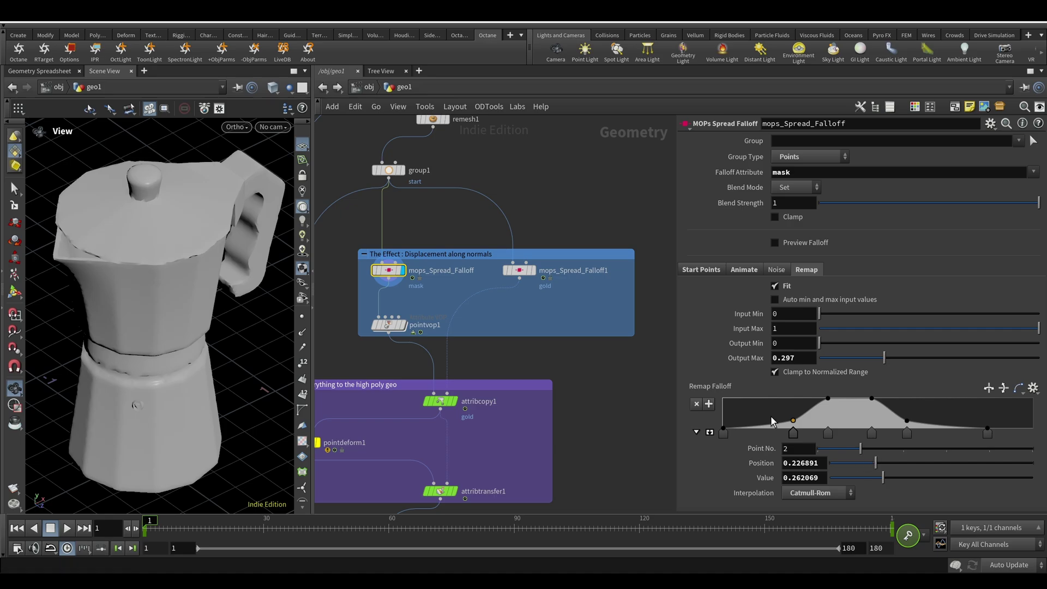
click(519, 270)
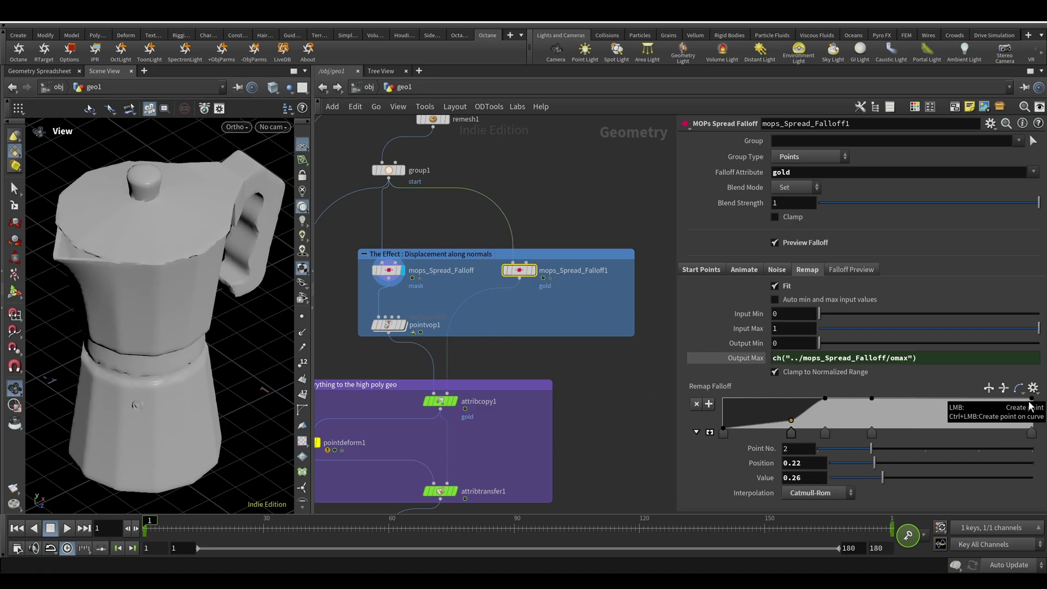
click(390, 271)
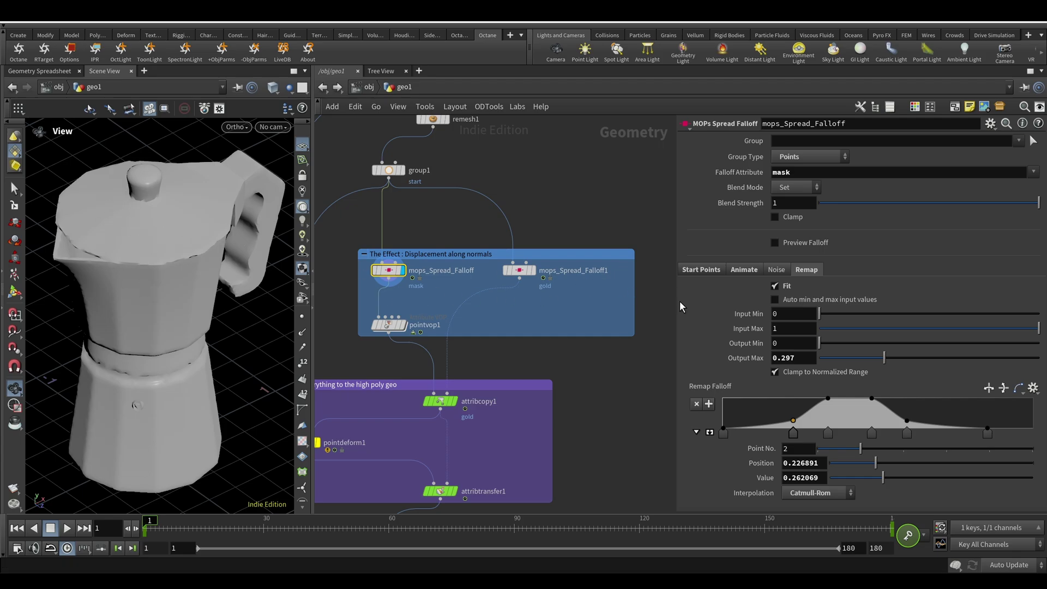
Browse the Animate, Remap, Preview and Start Point settings on both spread falloff nodes.
click(698, 269)
click(742, 270)
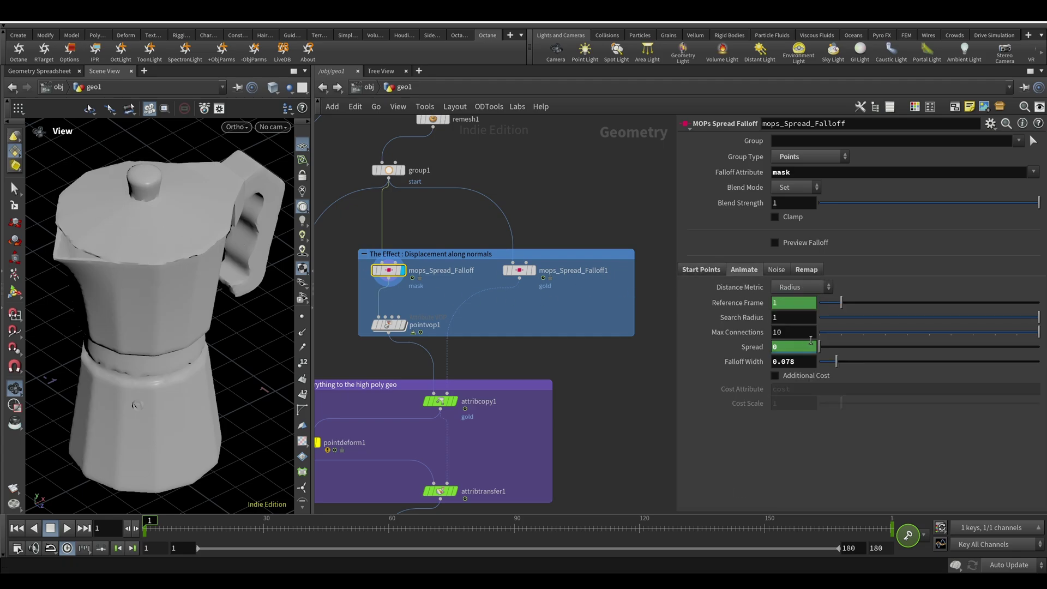
click(518, 270)
click(744, 270)
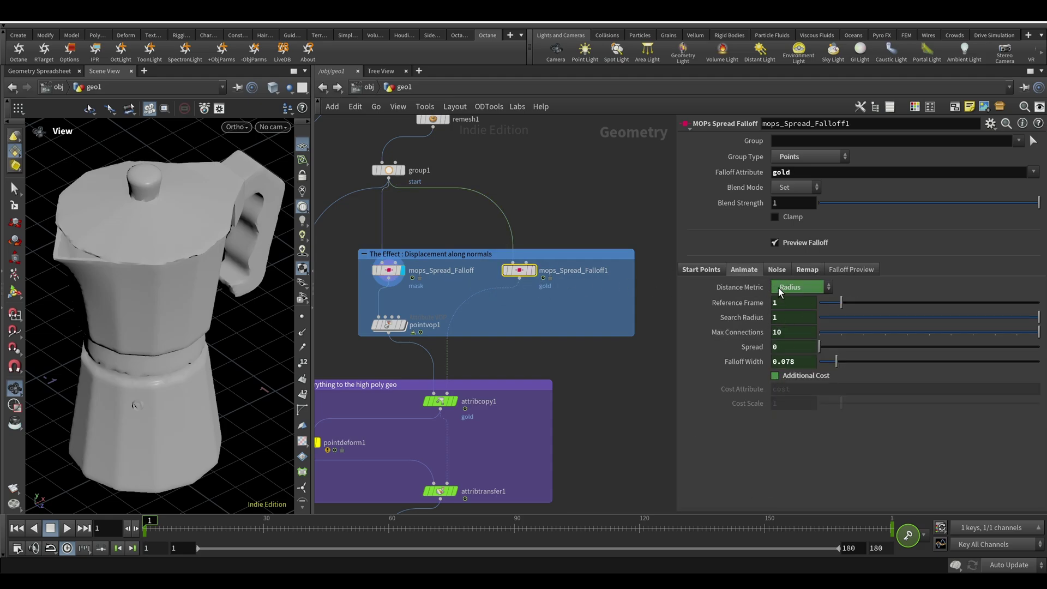
click(807, 270)
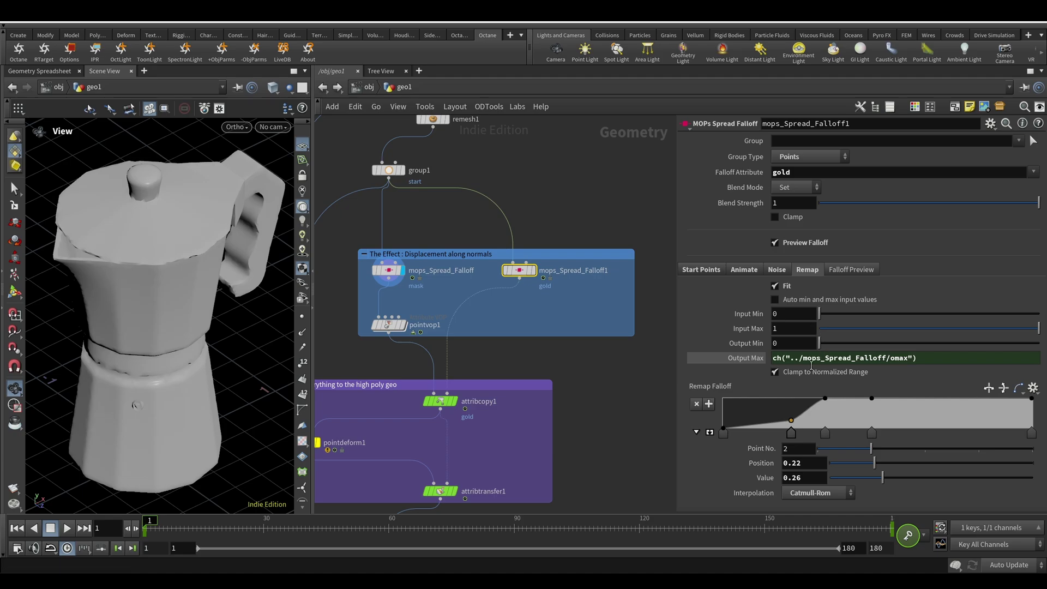
click(850, 269)
click(703, 270)
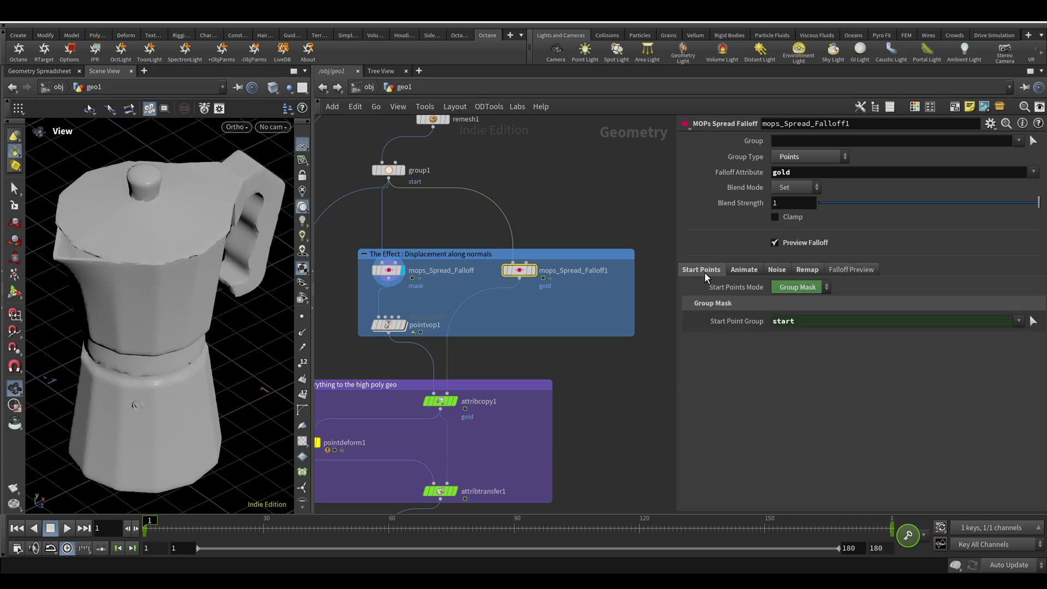
click(731, 268)
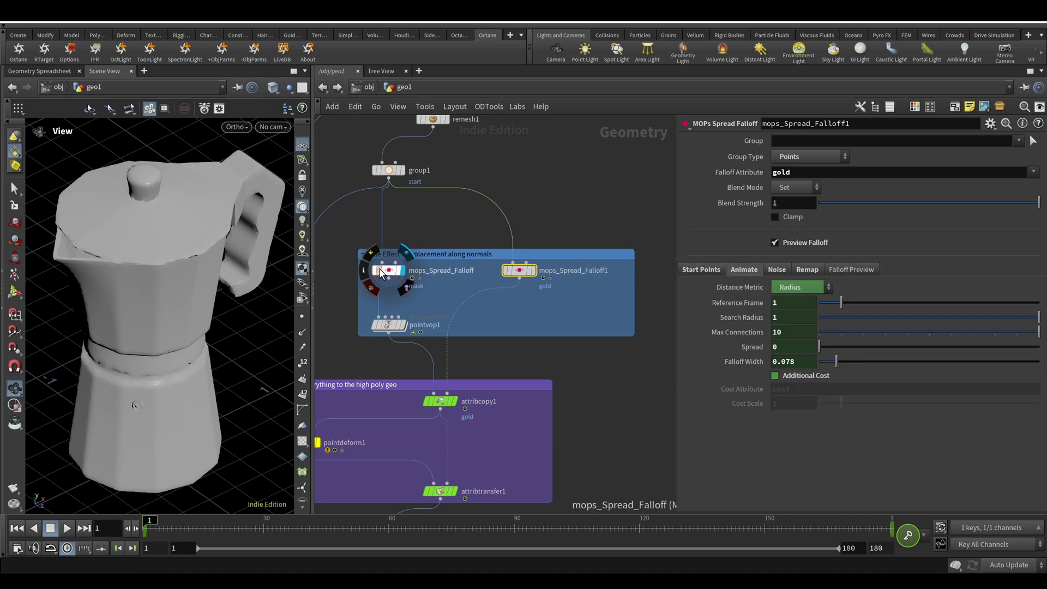
click(380, 273)
click(709, 270)
click(744, 270)
Copy the mask falloff's Animate parameters and paste them into mops_Spread_Falloff1 as relative references.
right_click(736, 271)
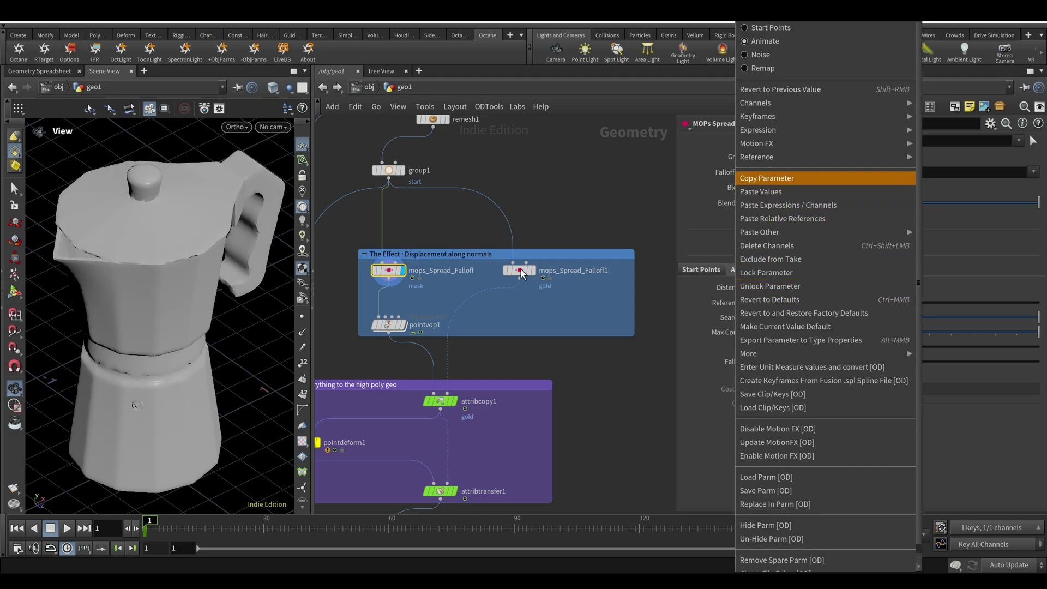
click(521, 270)
right_click(741, 268)
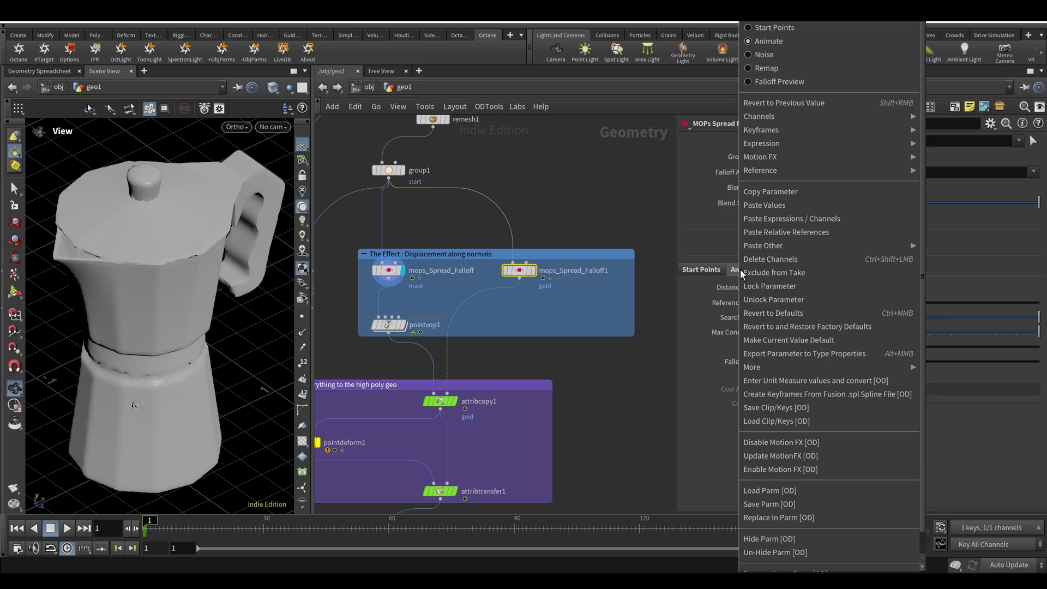
click(781, 233)
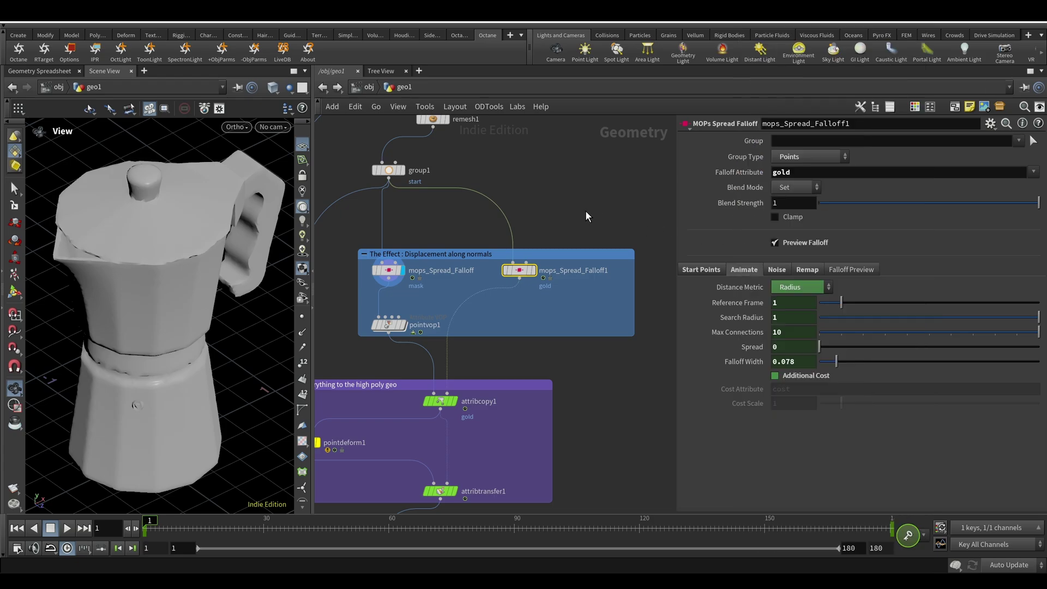
click(388, 270)
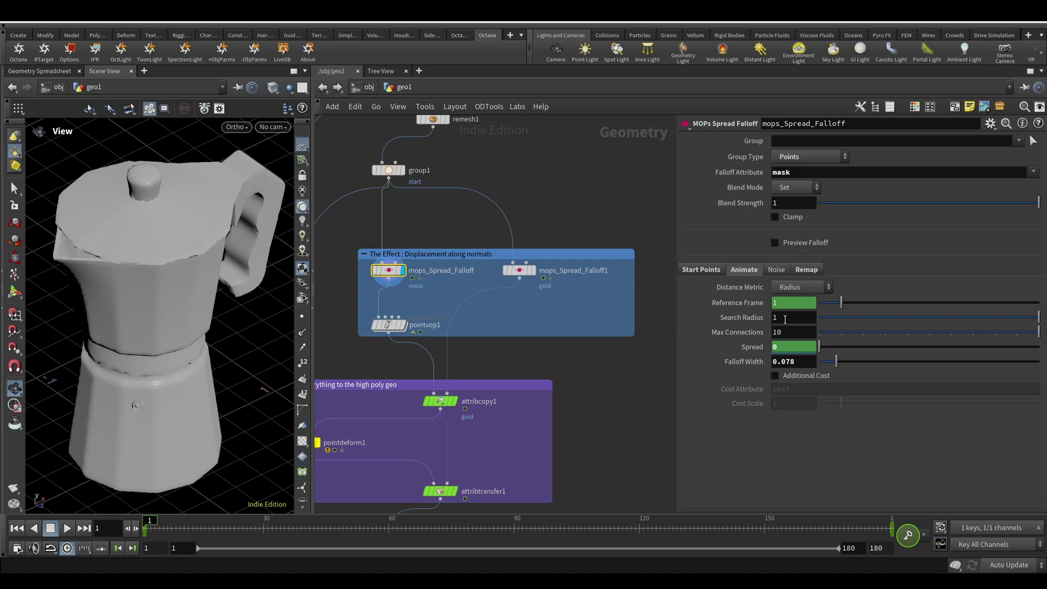
click(518, 270)
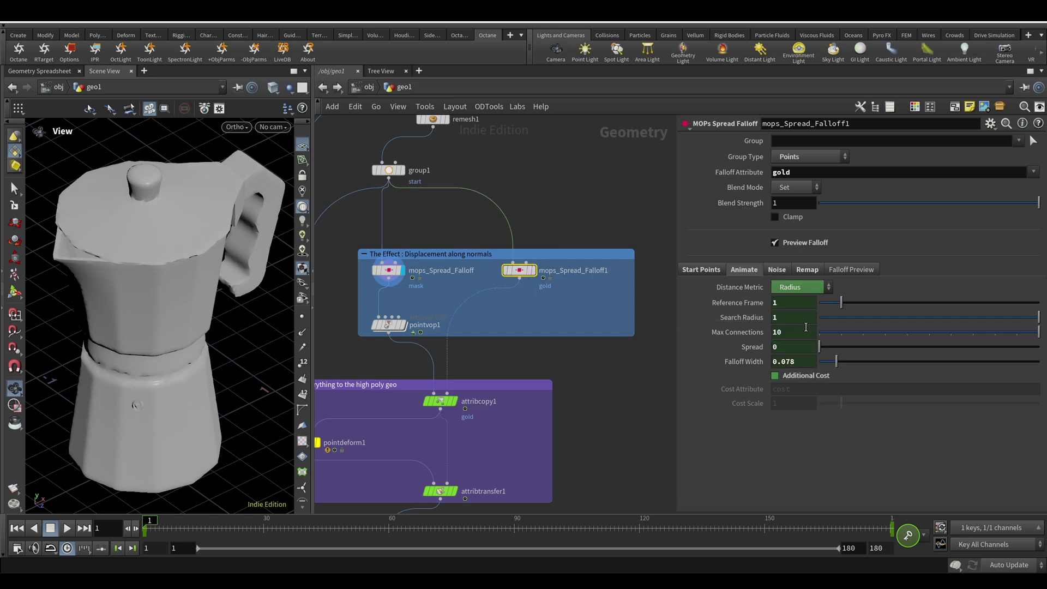
click(778, 270)
Scrub the timeline to watch the falloff ring spread across the pot.
click(807, 269)
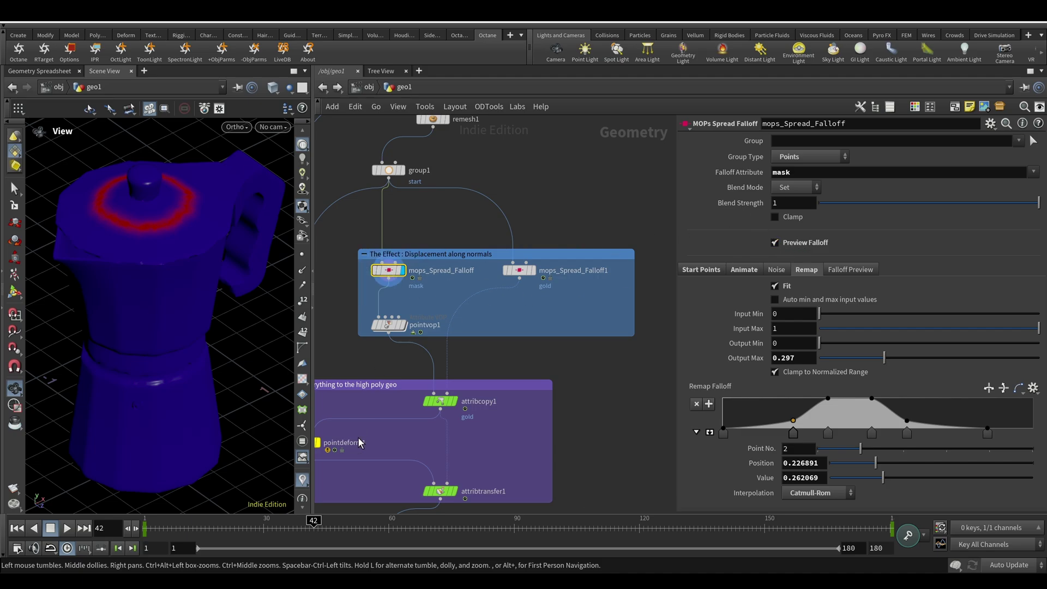
click(337, 530)
drag(337, 530, 296, 523)
Toggle display between the gold falloff's solid red cap and the mask falloff's red ring while scrubbing.
mouse_move(536, 274)
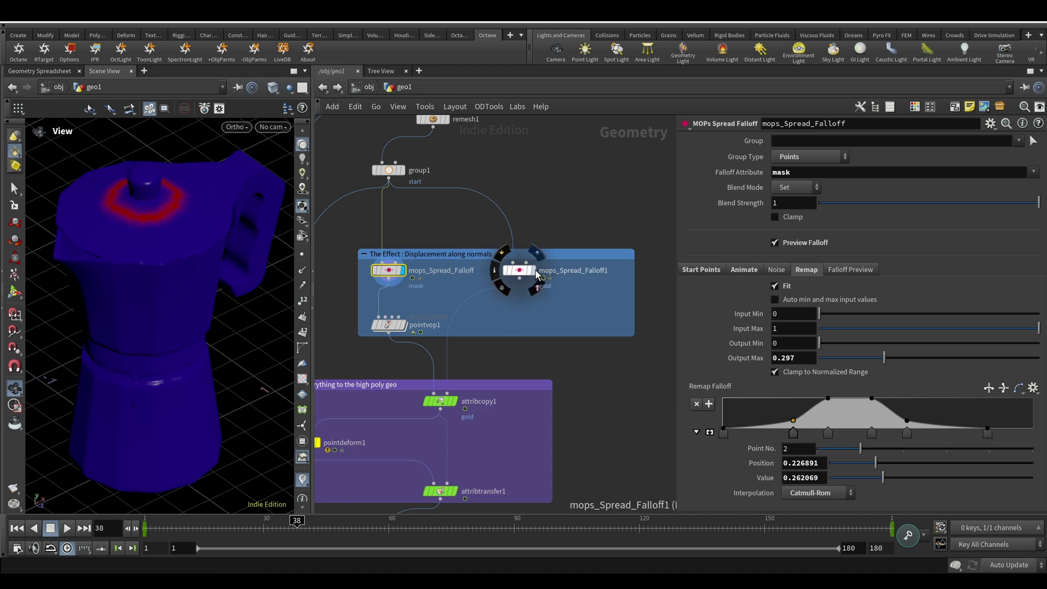
click(536, 274)
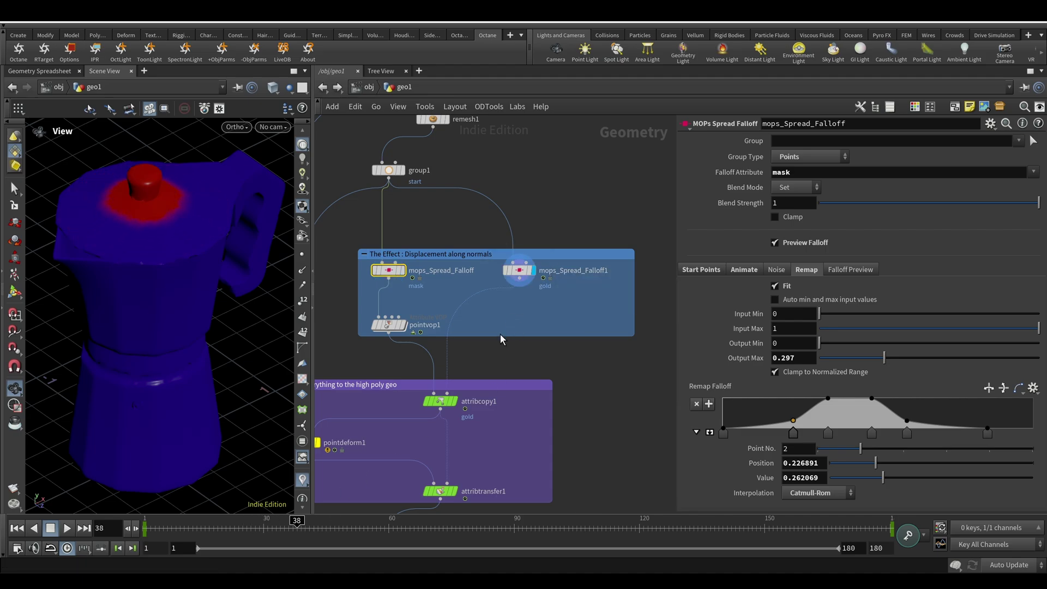
drag(296, 528, 328, 522)
click(402, 270)
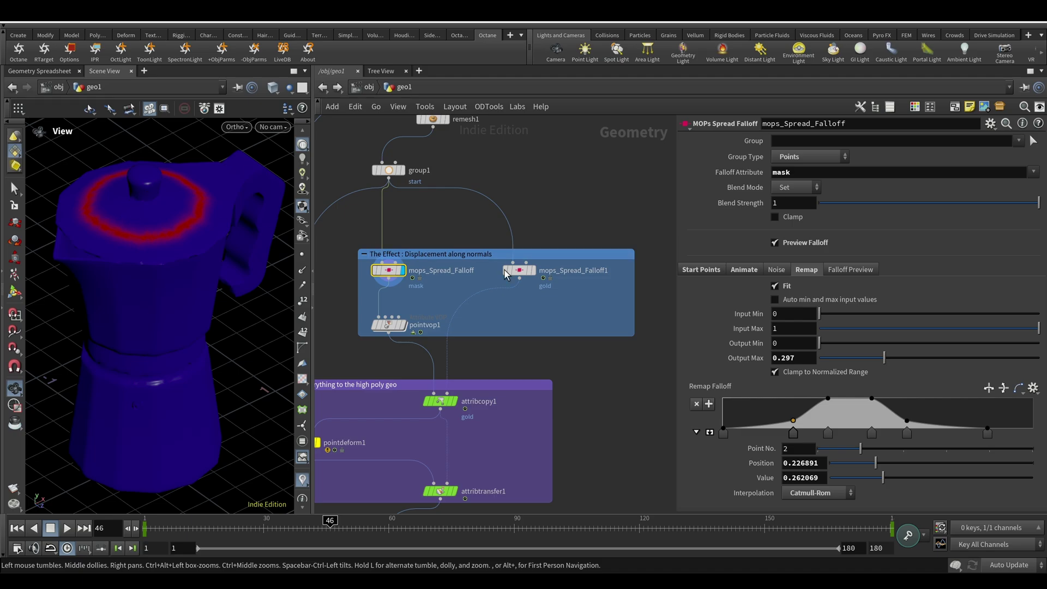
click(532, 270)
mouse_move(299, 528)
mouse_down()
mouse_move(600, 522)
mouse_move(314, 522)
mouse_up()
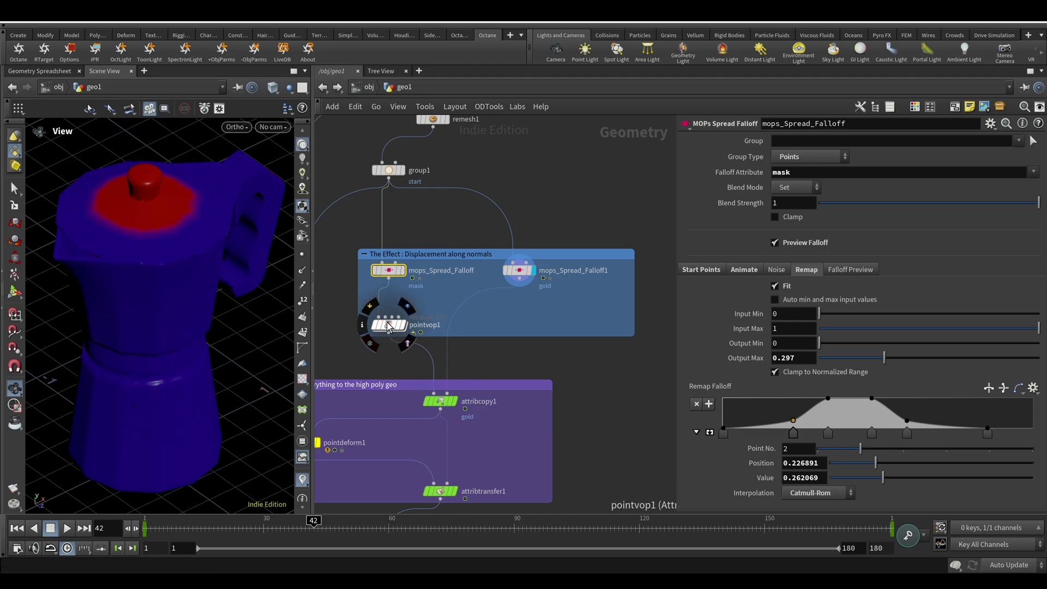
drag(406, 325, 406, 321)
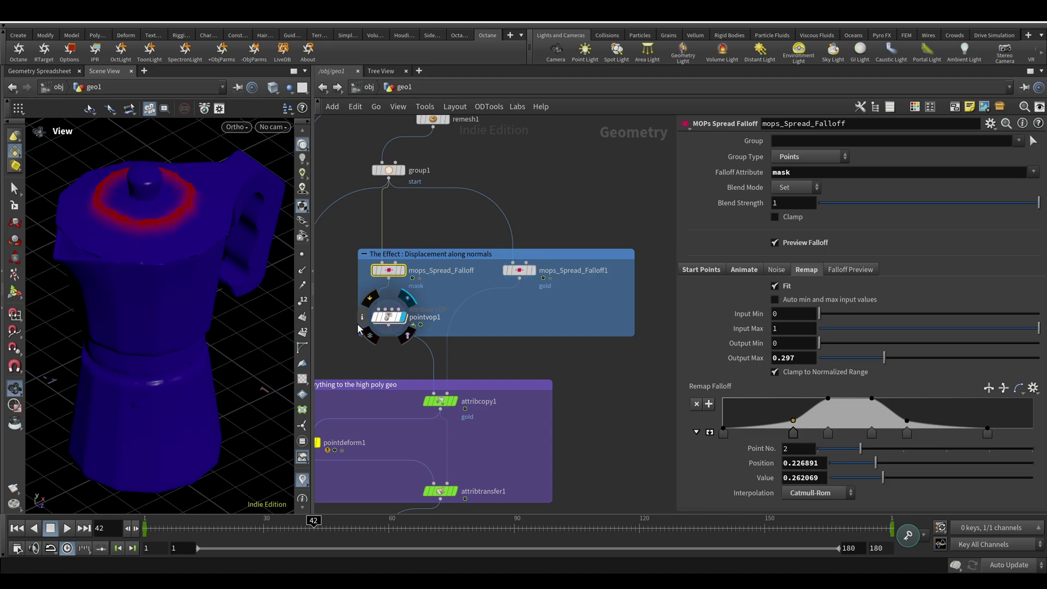
Dive into pointvop1, select bind1, and pan around displacenml1 and geometryvopoutput1 to trace the 'mask' attribute.
double_click(389, 318)
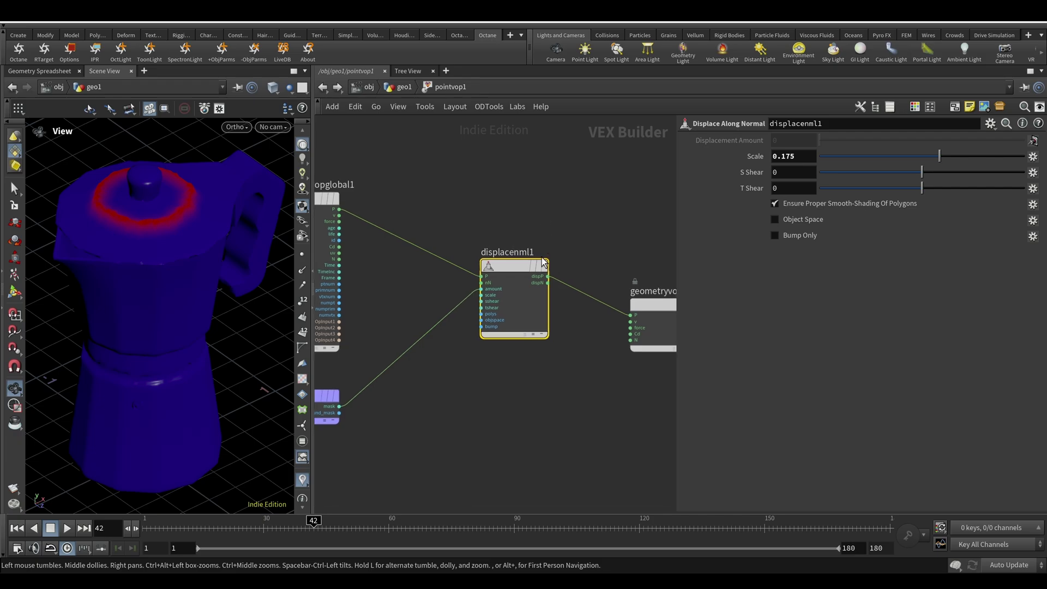
mouse_move(518, 267)
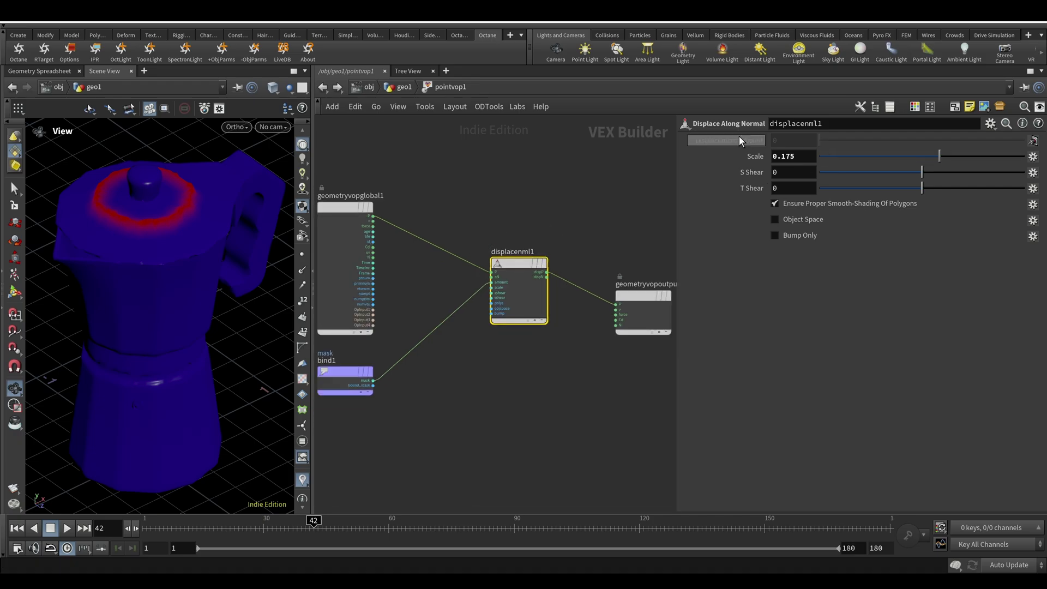
click(365, 375)
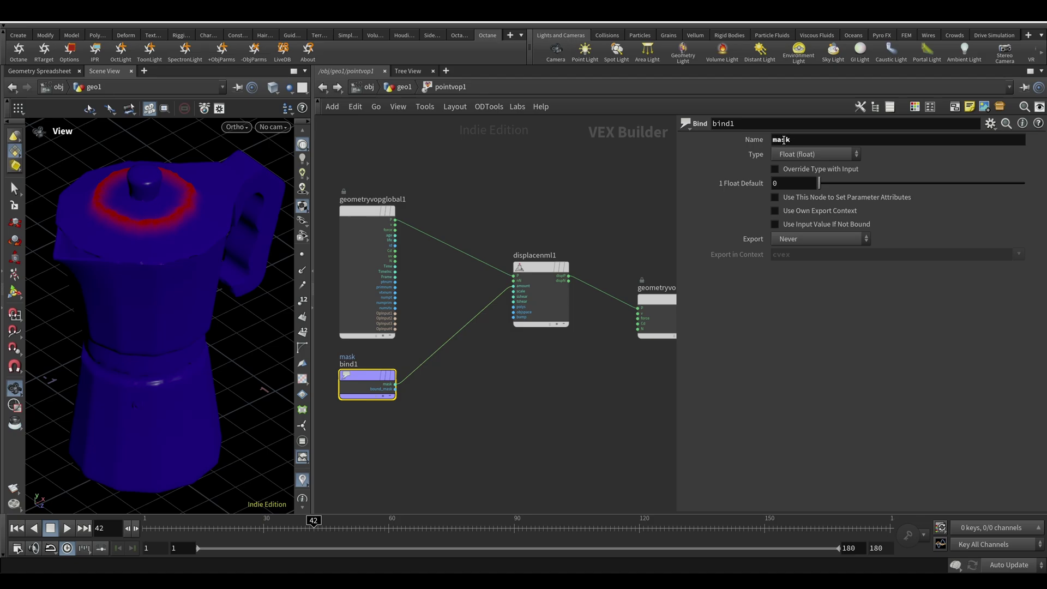
scroll(484, 205, up, 3)
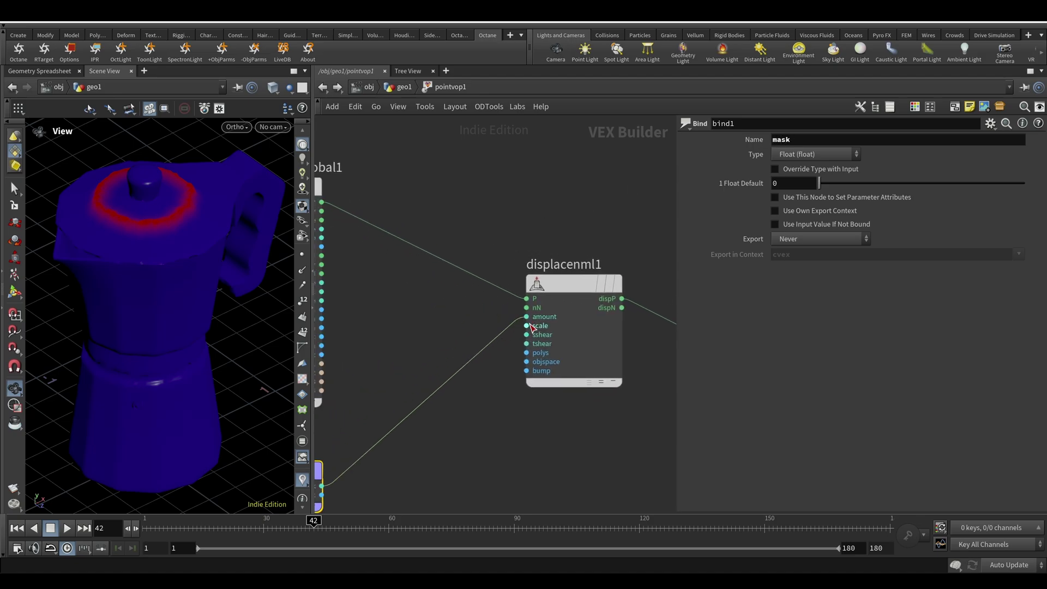
middle_drag(487, 200, 527, 234)
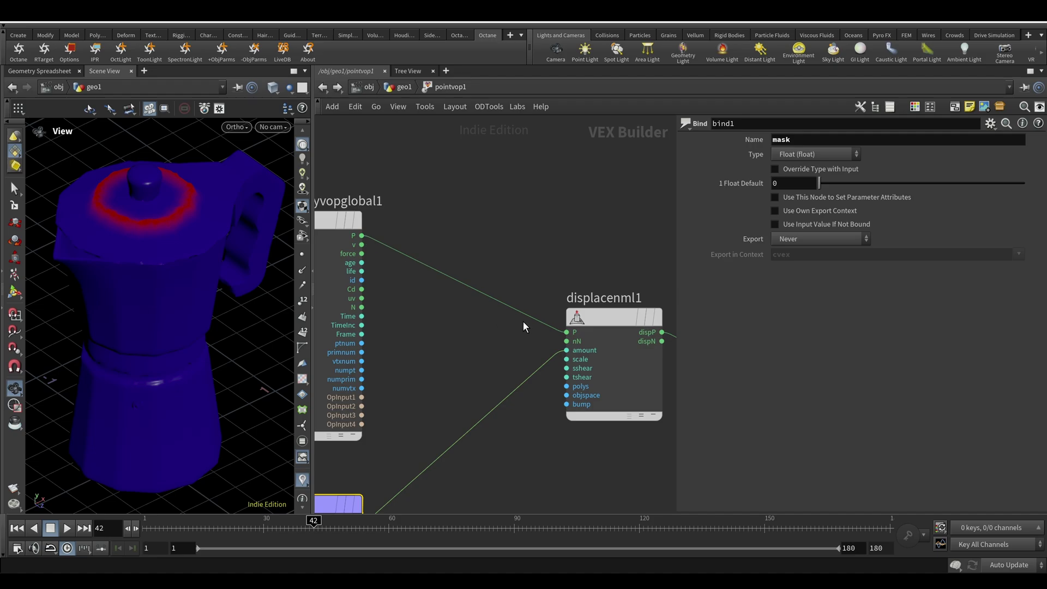
middle_drag(592, 299, 567, 272)
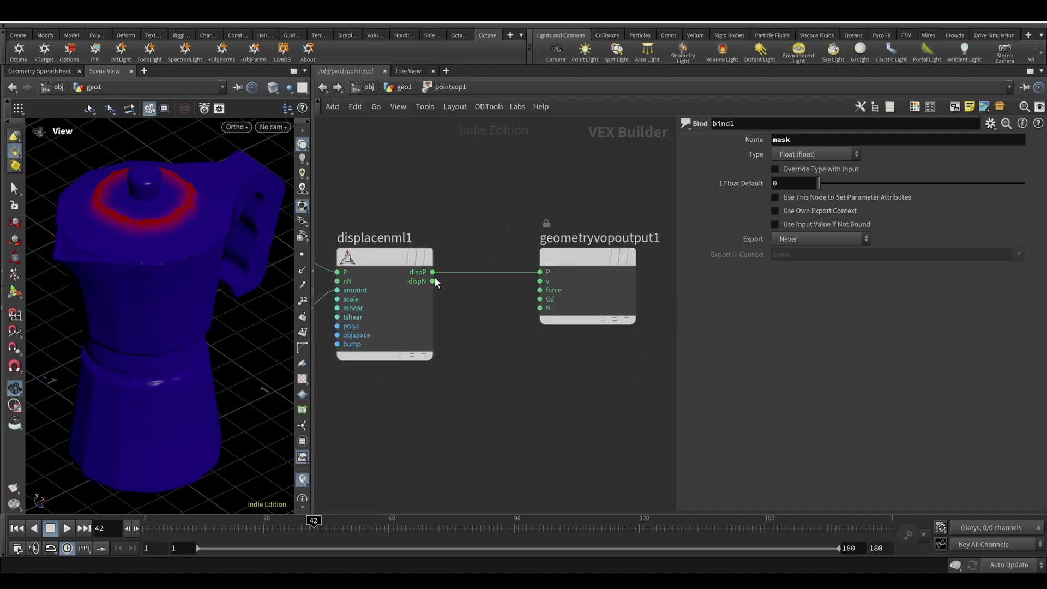
middle_drag(506, 200, 519, 187)
scroll(475, 205, down, 2)
middle_drag(306, 369, 410, 375)
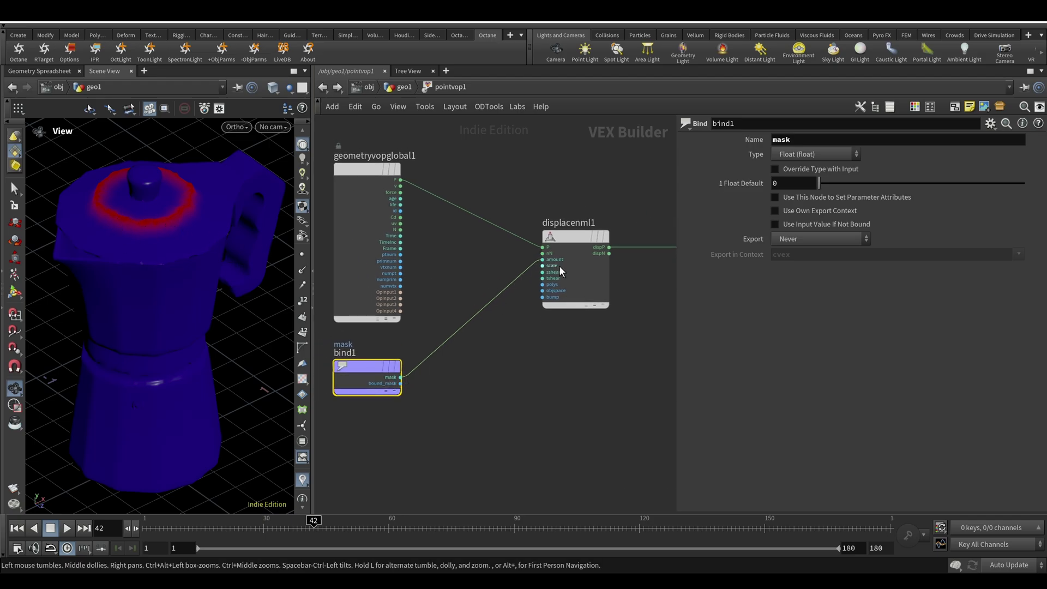
Select displacenml1, save the scene, and frame the whole VEX network.
click(588, 235)
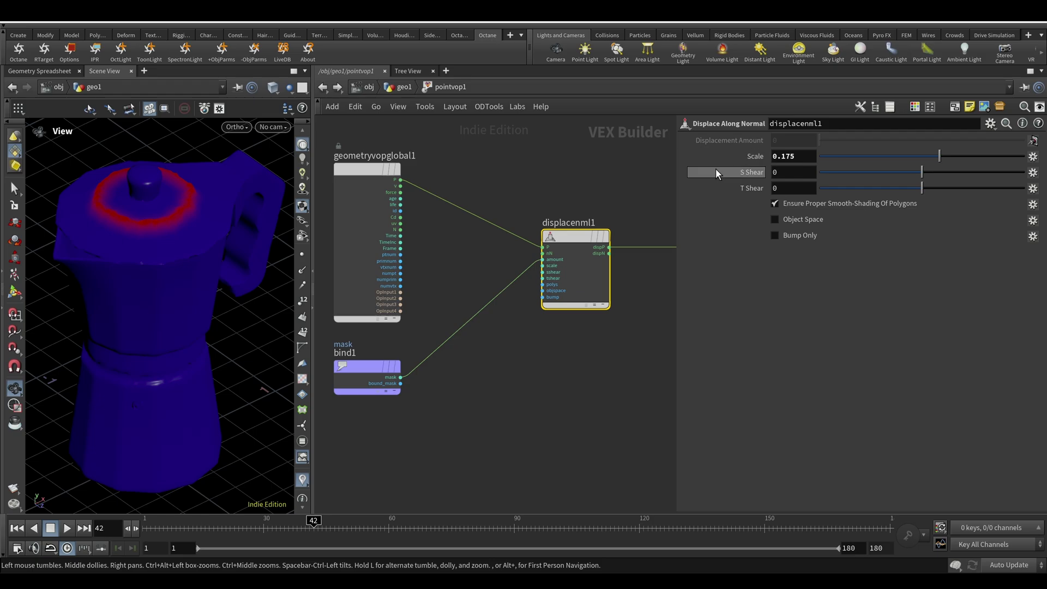
key(ctrl+s)
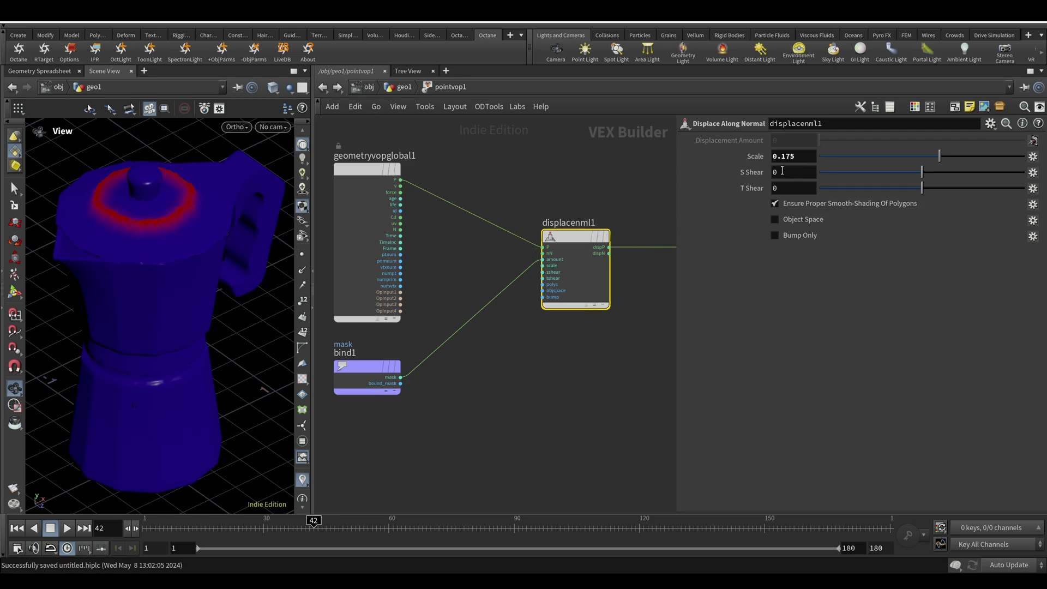
drag(349, 375, 360, 352)
key(h)
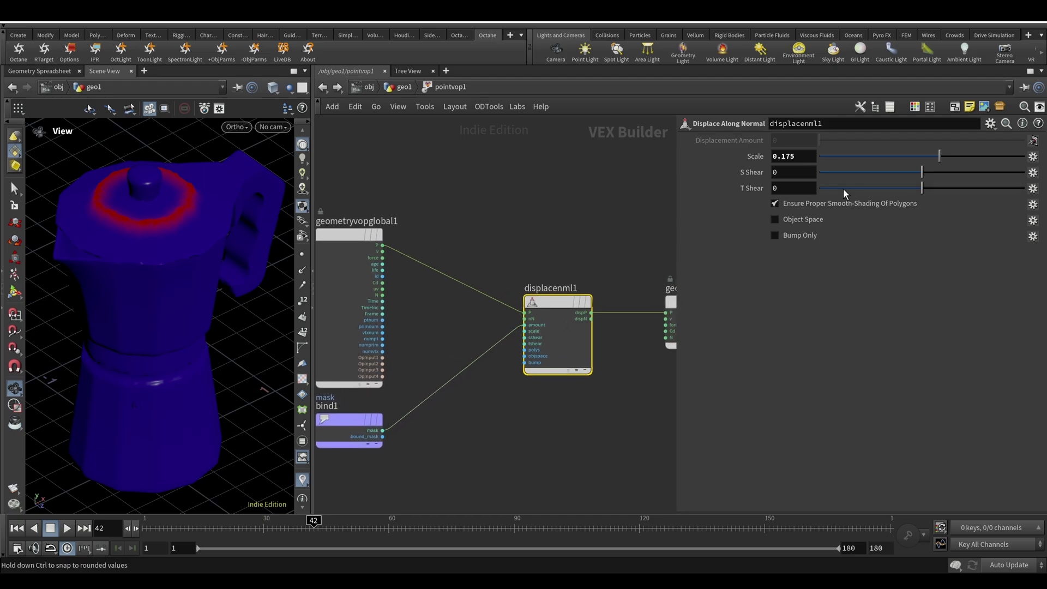
Drag displacenml1's Scale to -0.577, sinking the masked ring around the lid knob inward.
scroll(171, 217, up, 5)
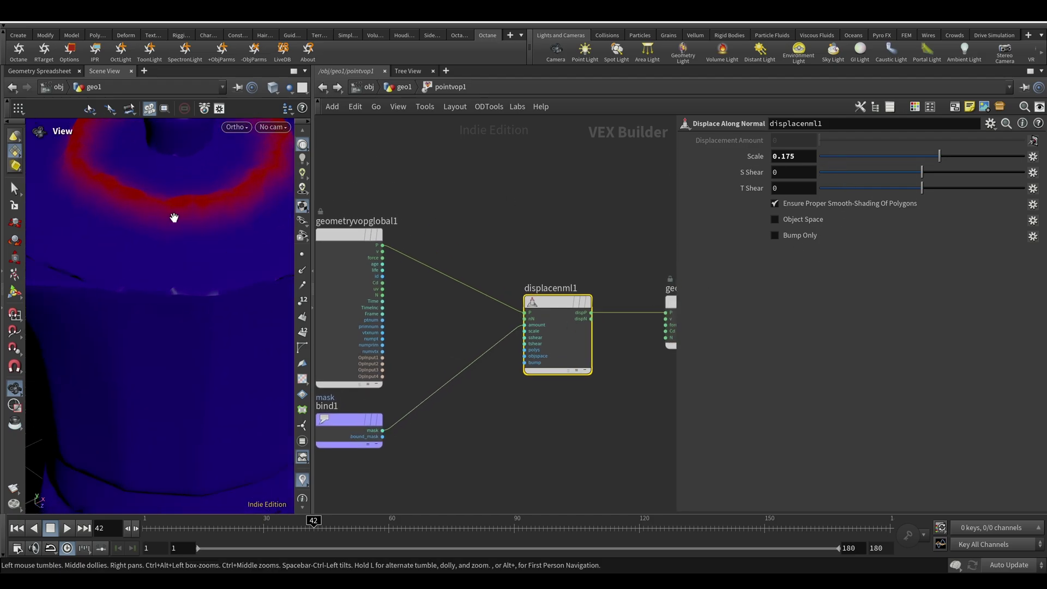
scroll(208, 250, down, 2)
scroll(212, 236, up, 2)
drag(212, 236, 212, 248)
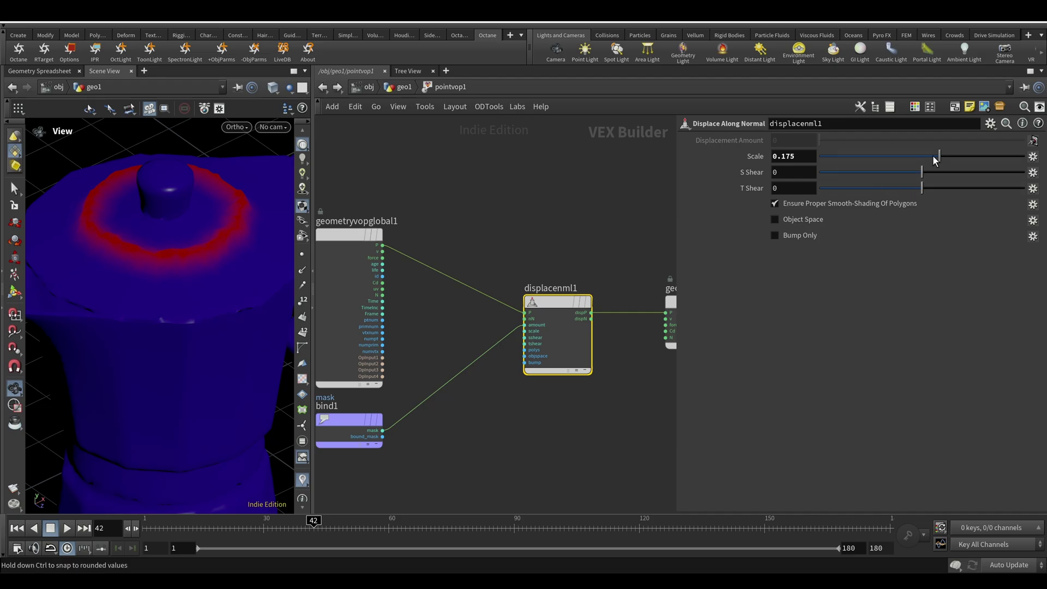
drag(936, 161, 866, 173)
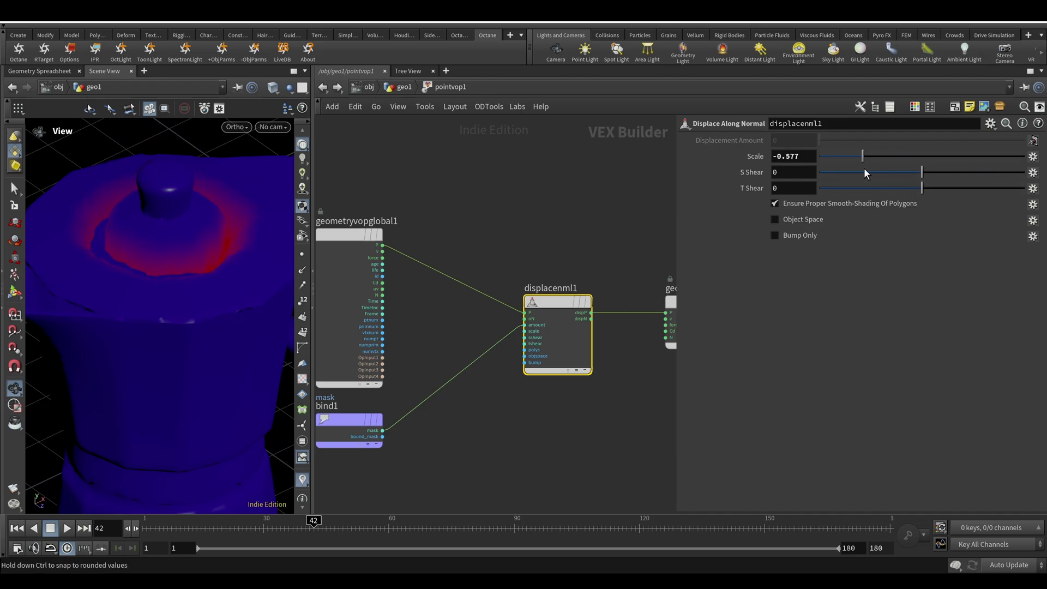
Undo the negative scale, return to geo1, and uncheck Preview Falloff on both spread falloff nodes.
key(ctrl+z)
key(u)
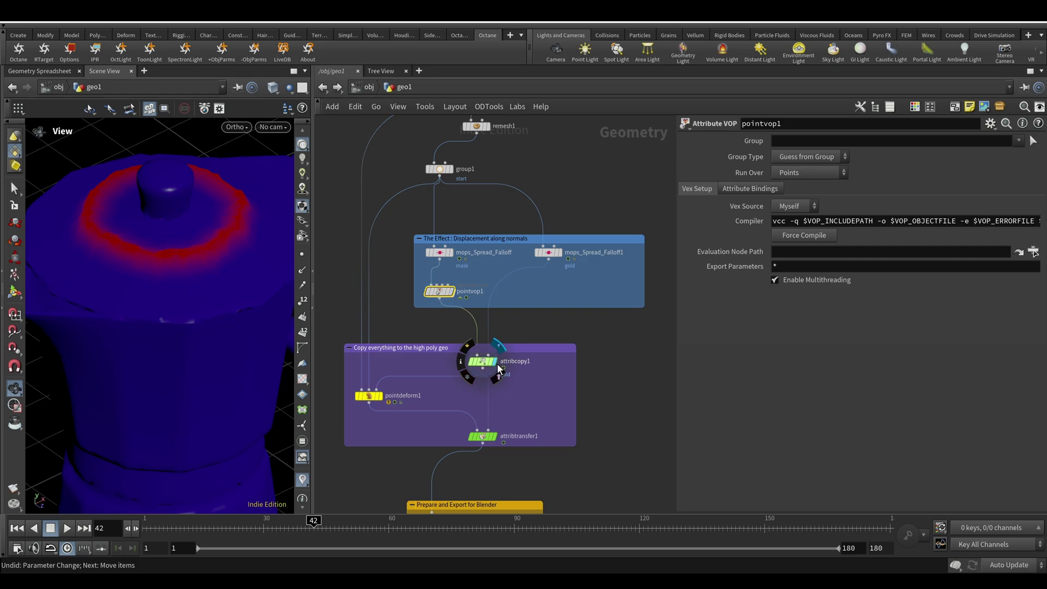
click(440, 253)
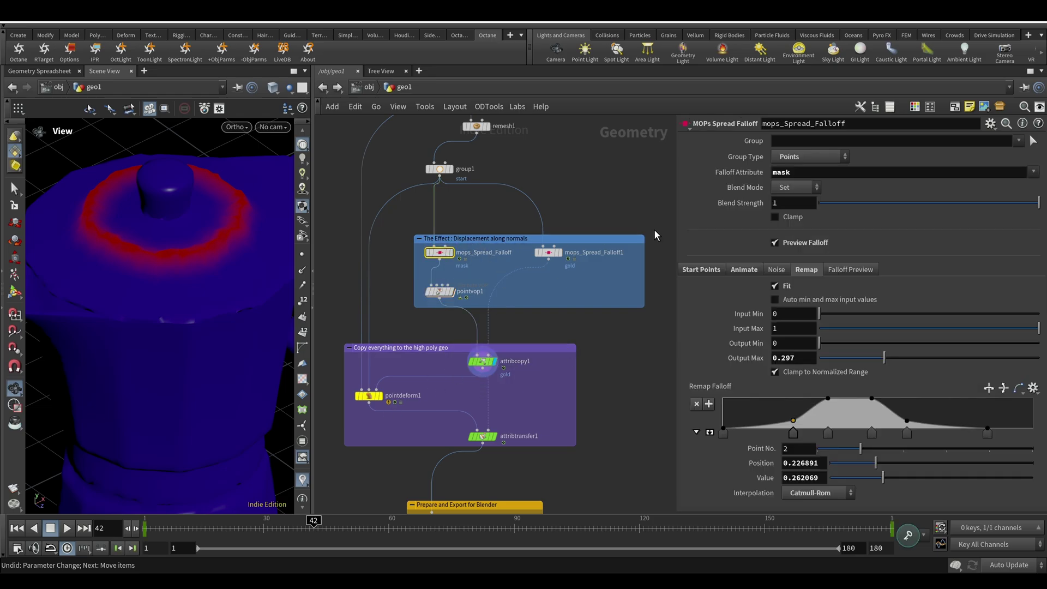
click(776, 244)
click(550, 254)
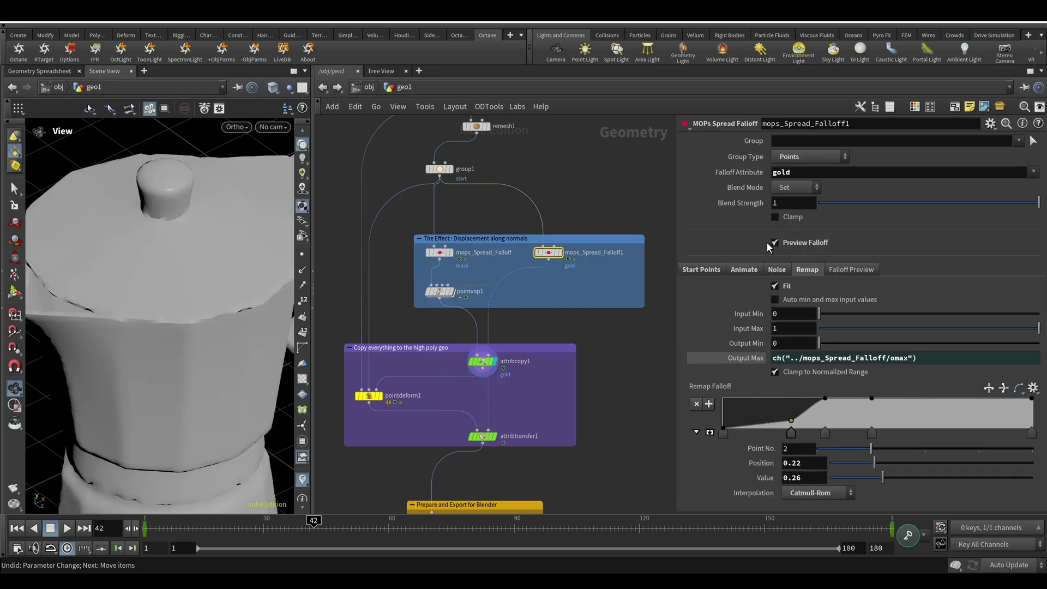
click(773, 244)
Select attribcopy1 to review its 'gold' attribute copy with Allow P Attribute and Copy Data enabled.
click(482, 361)
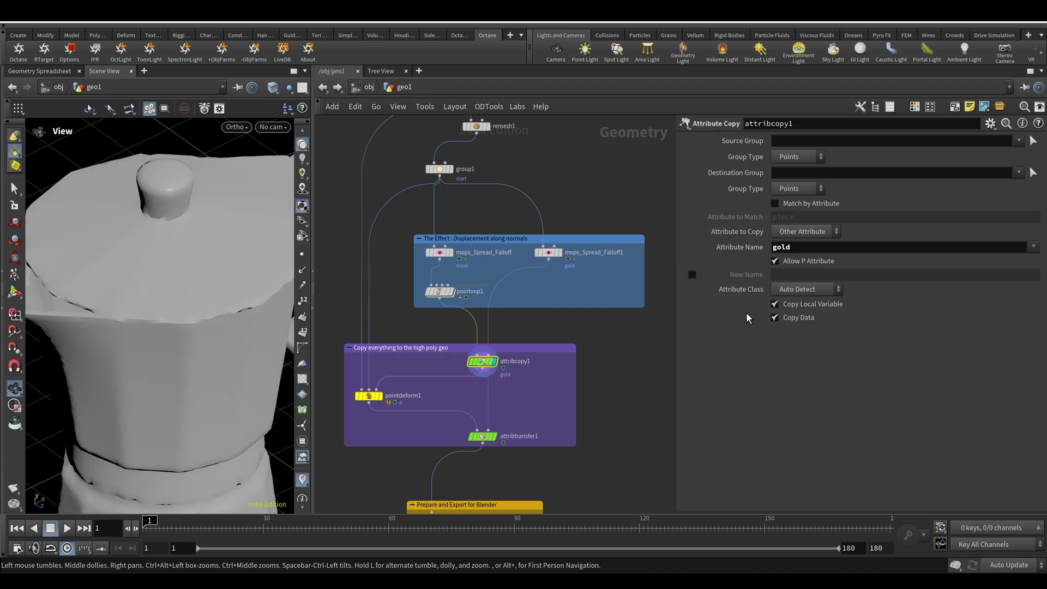
mouse_move(555, 259)
mouse_move(484, 370)
middle_drag(483, 370, 624, 381)
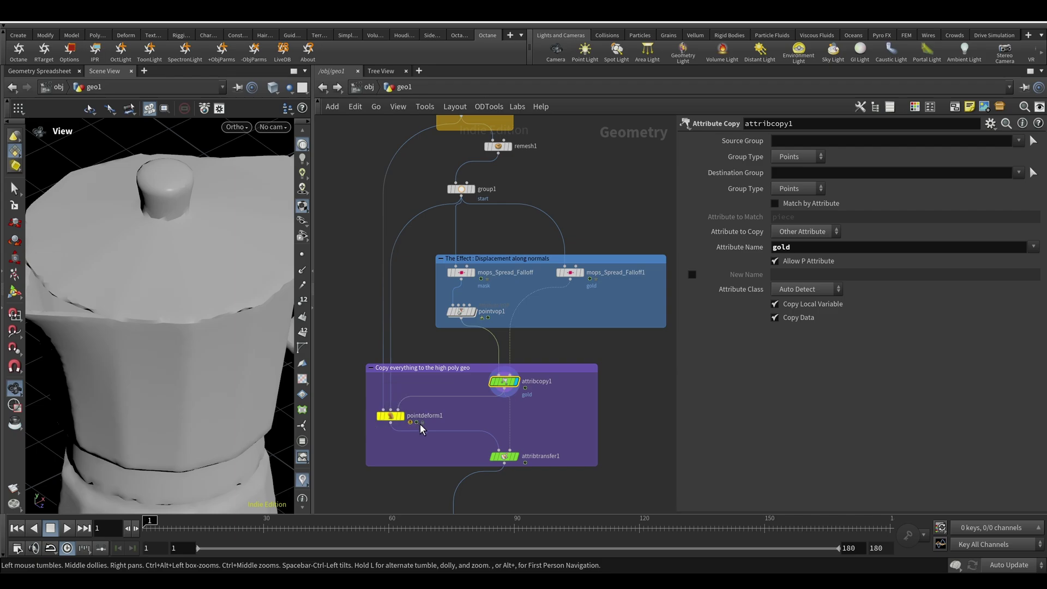
Save the scene and pan the network to pointdeform1 and the copy-to-high-poly nodes.
key(ctrl+s)
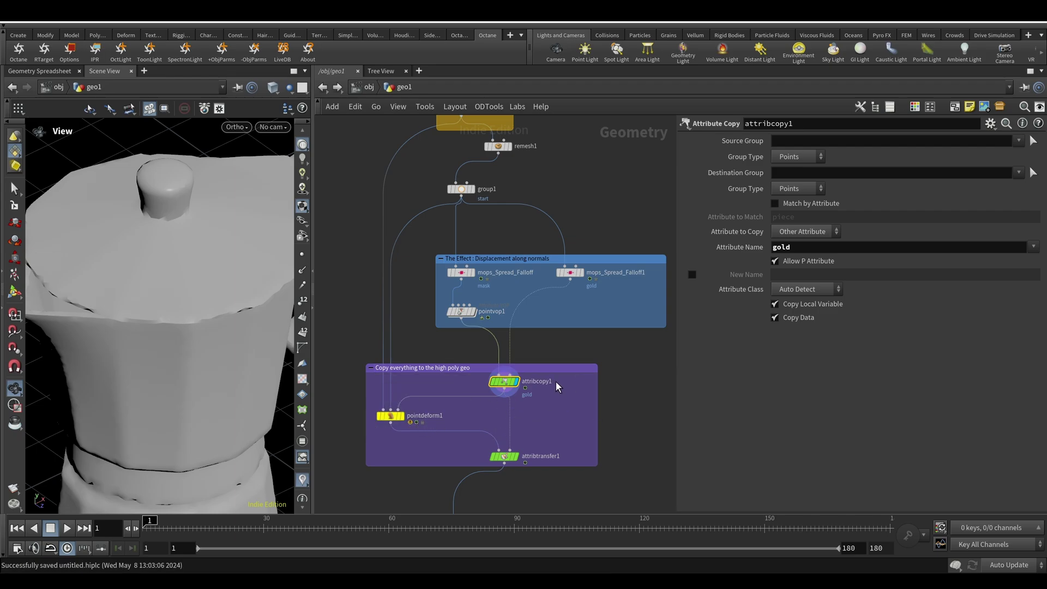
scroll(602, 240, down, 3)
scroll(578, 273, up, 4)
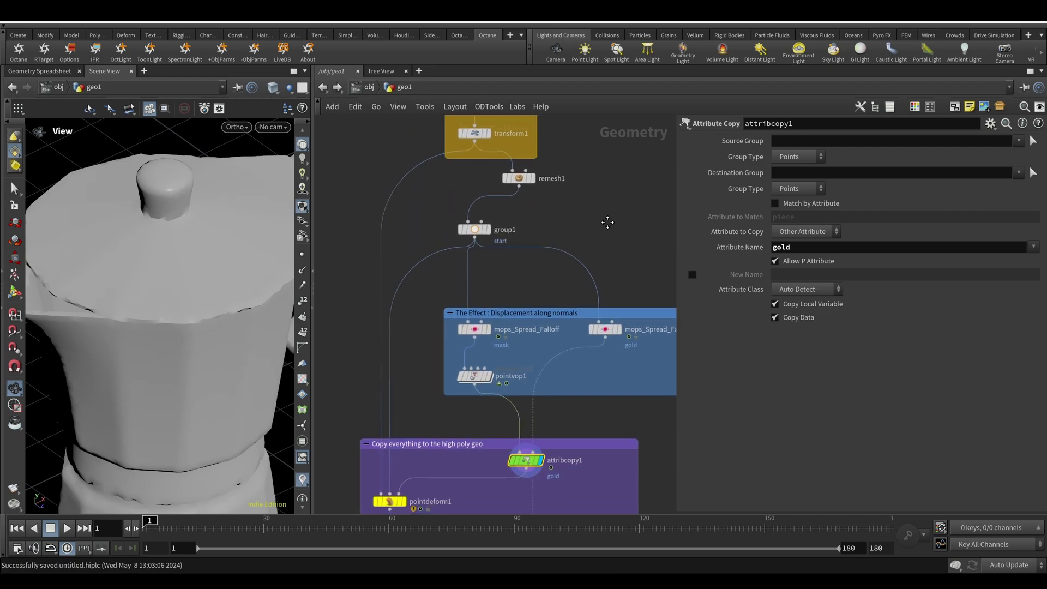
middle_drag(592, 154, 591, 174)
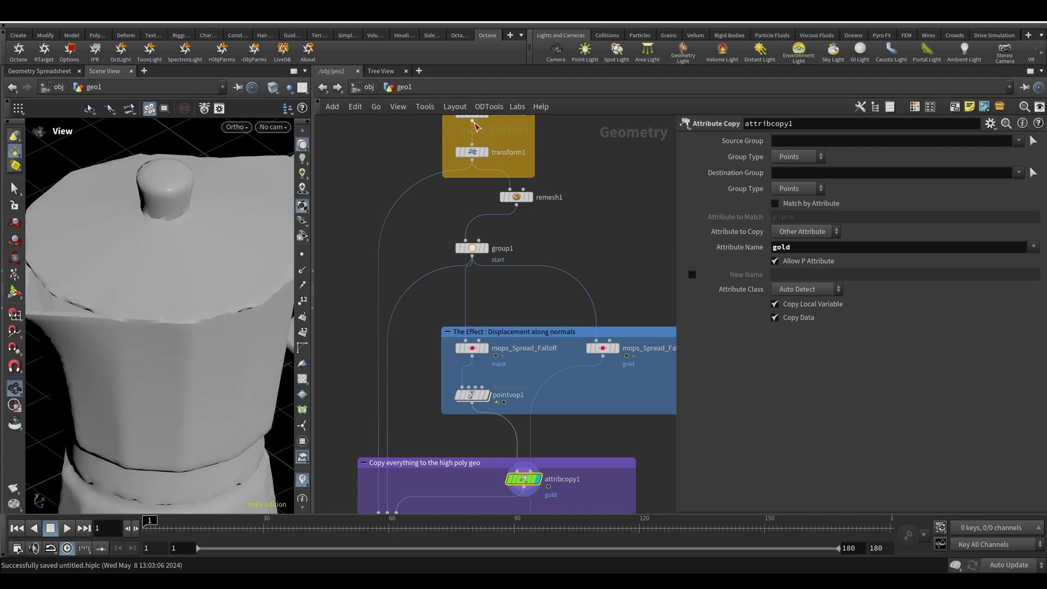
middle_drag(599, 269, 584, 209)
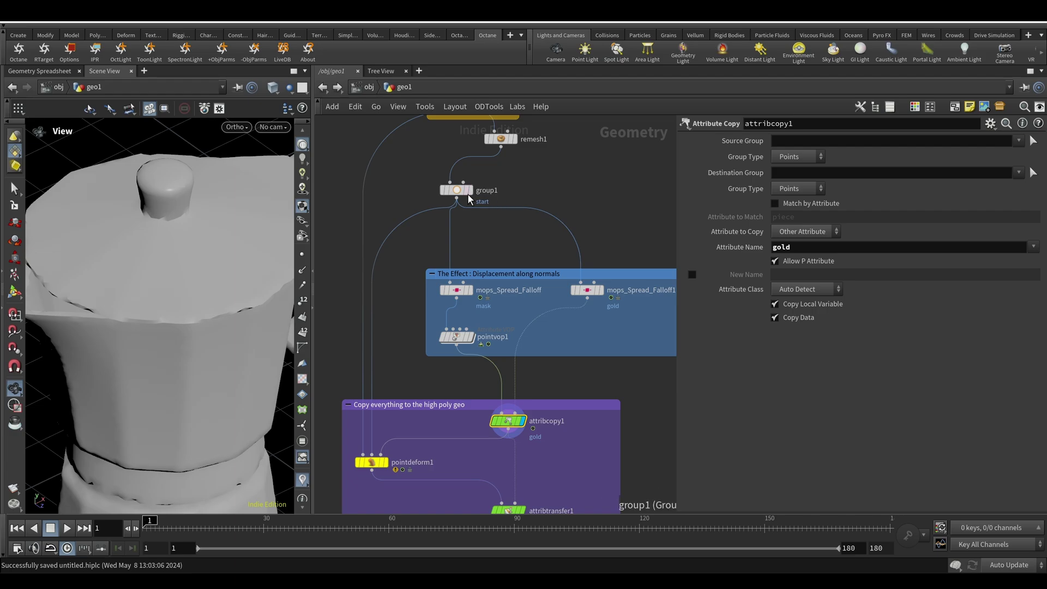
mouse_move(468, 205)
mouse_move(376, 460)
scroll(589, 360, down, 1)
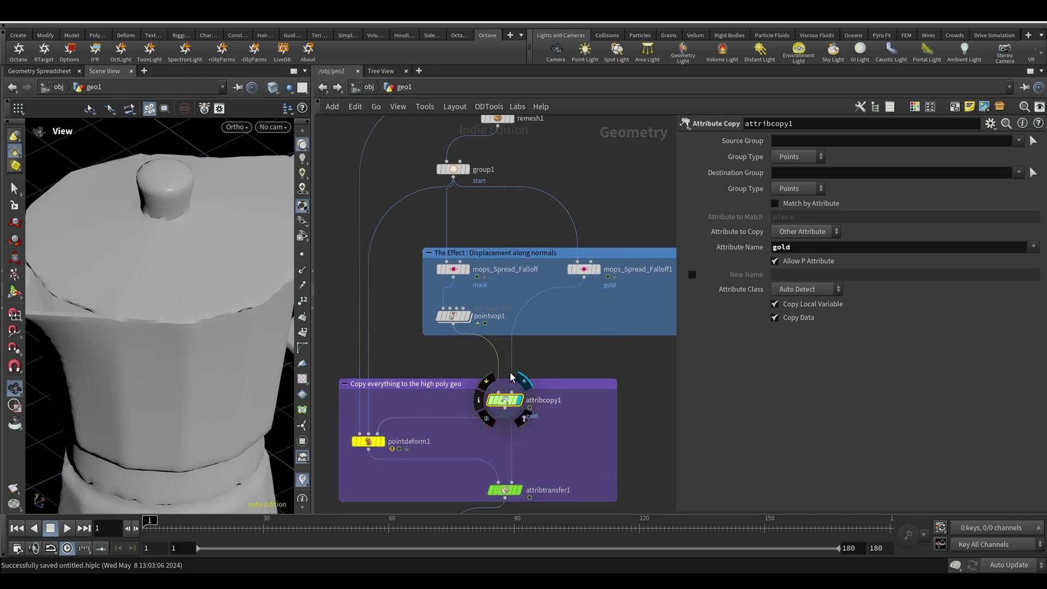
mouse_move(466, 333)
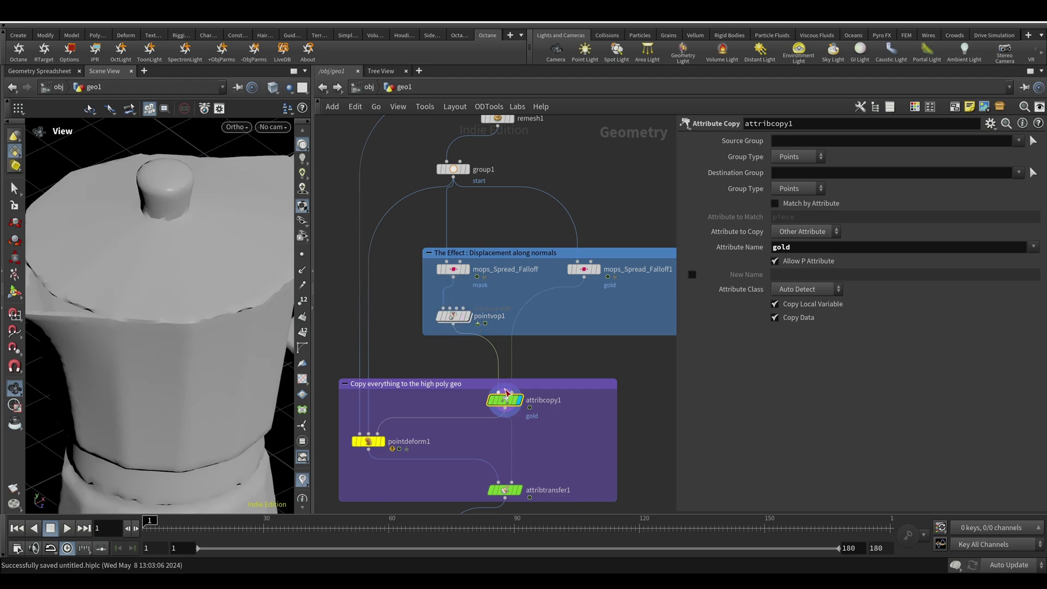
mouse_move(507, 410)
middle_drag(423, 368, 395, 310)
Display pointdeform1's faceted undisplaced pot at frame 39, then select attribtransfer1.
mouse_move(506, 345)
mouse_move(391, 393)
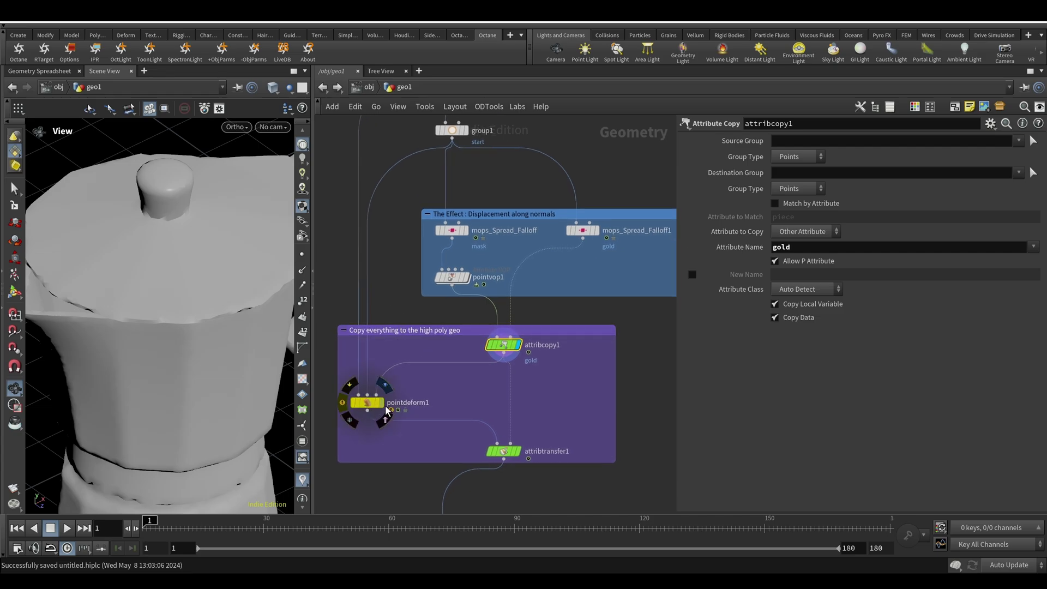
click(385, 385)
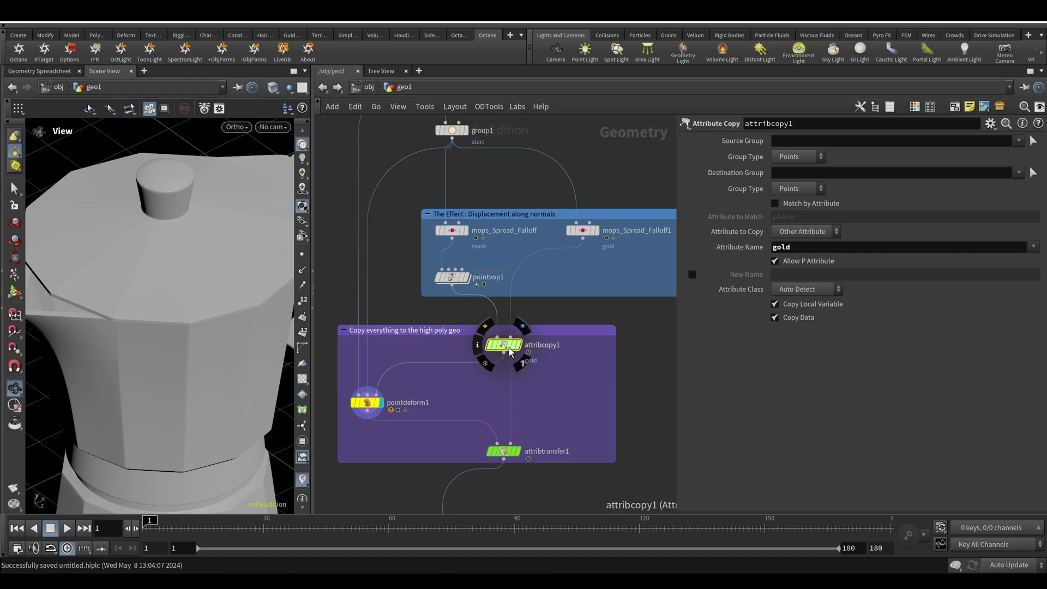
drag(266, 526, 305, 526)
click(526, 454)
Inspect pointdeform1's point counts and attributes, then display attribtransfer1's grey faceted pot.
middle_drag(528, 456, 533, 437)
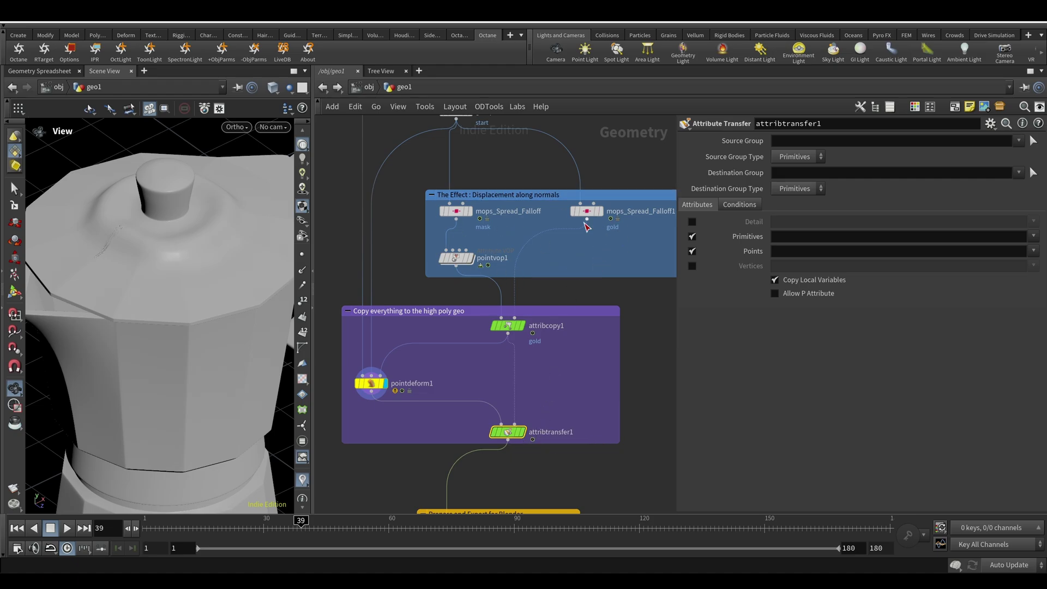
middle_click(373, 388)
scroll(550, 450, down, 2)
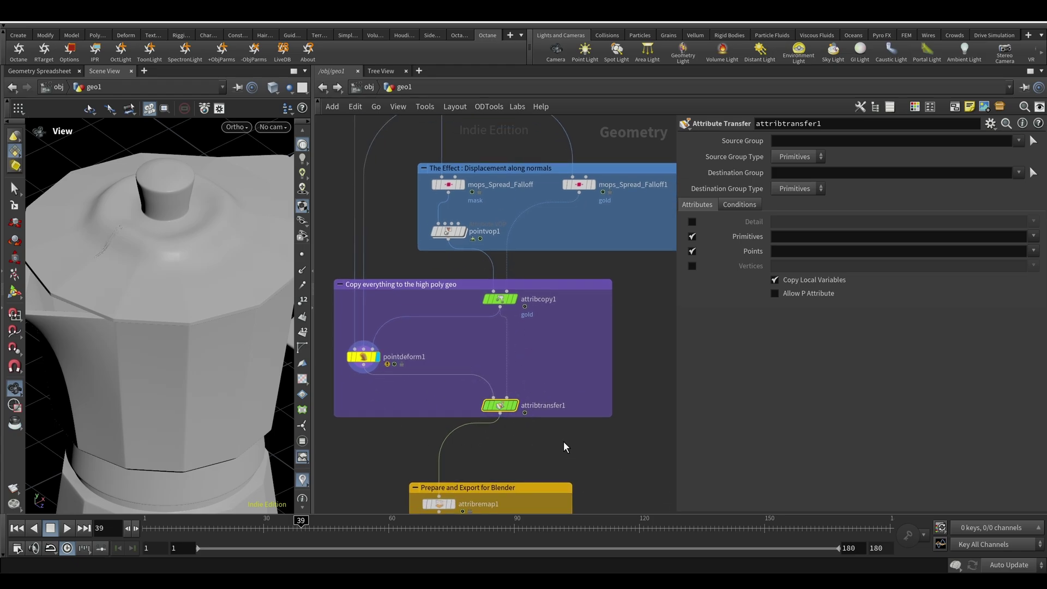
click(515, 402)
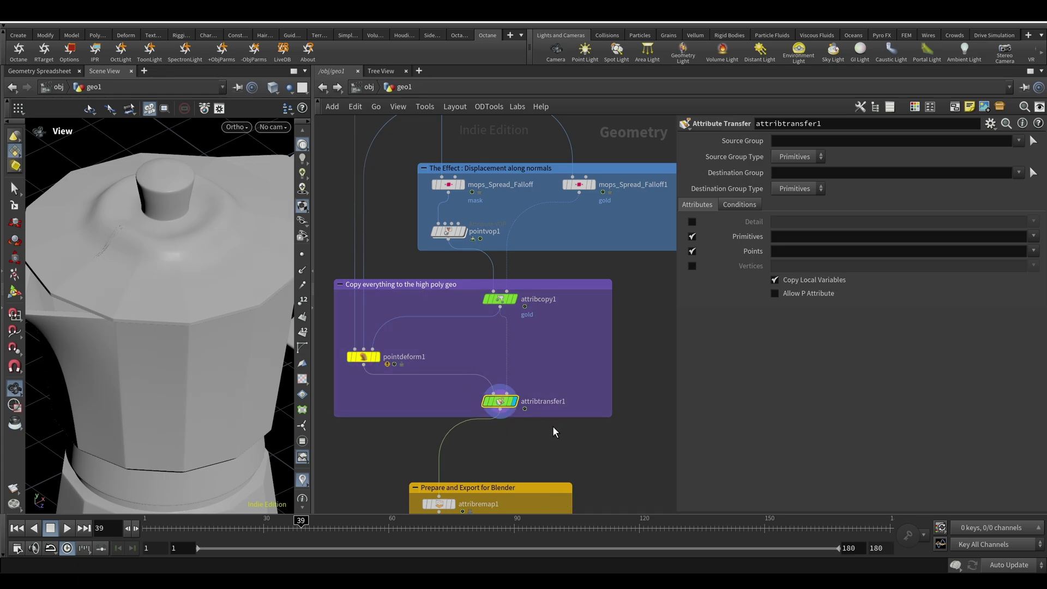
Display attribremap1, recompute gold's range to remap 0–0.294 to 0–1, and save.
middle_drag(553, 427, 571, 232)
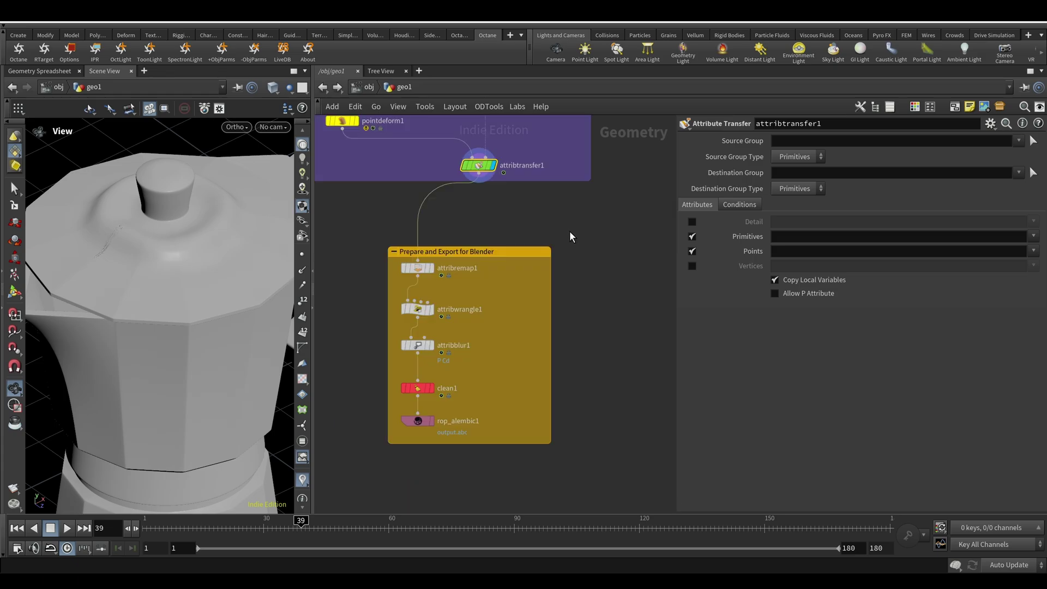
click(418, 268)
click(431, 269)
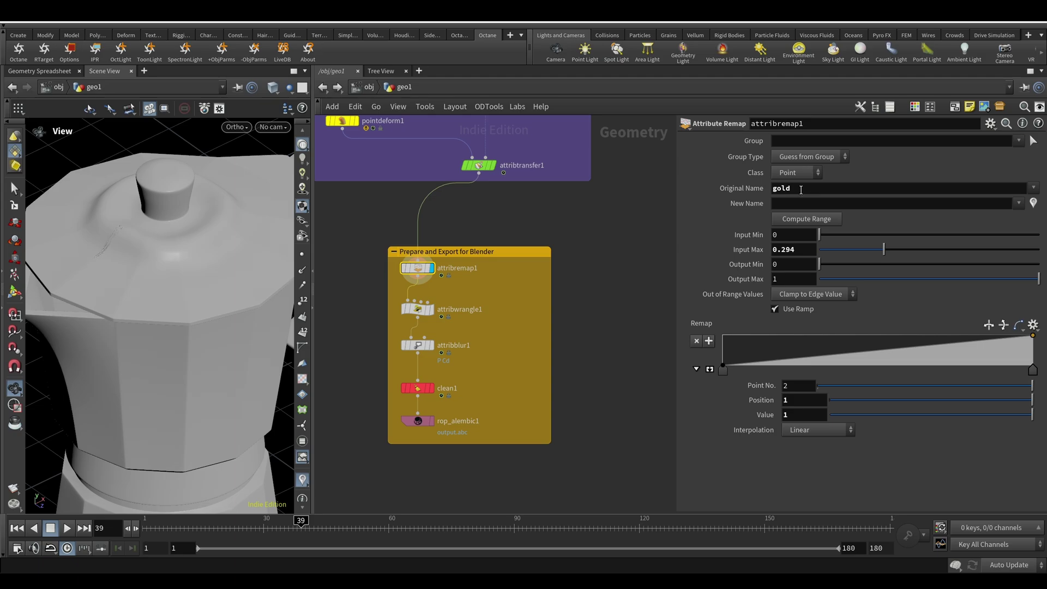
click(808, 218)
mouse_move(414, 271)
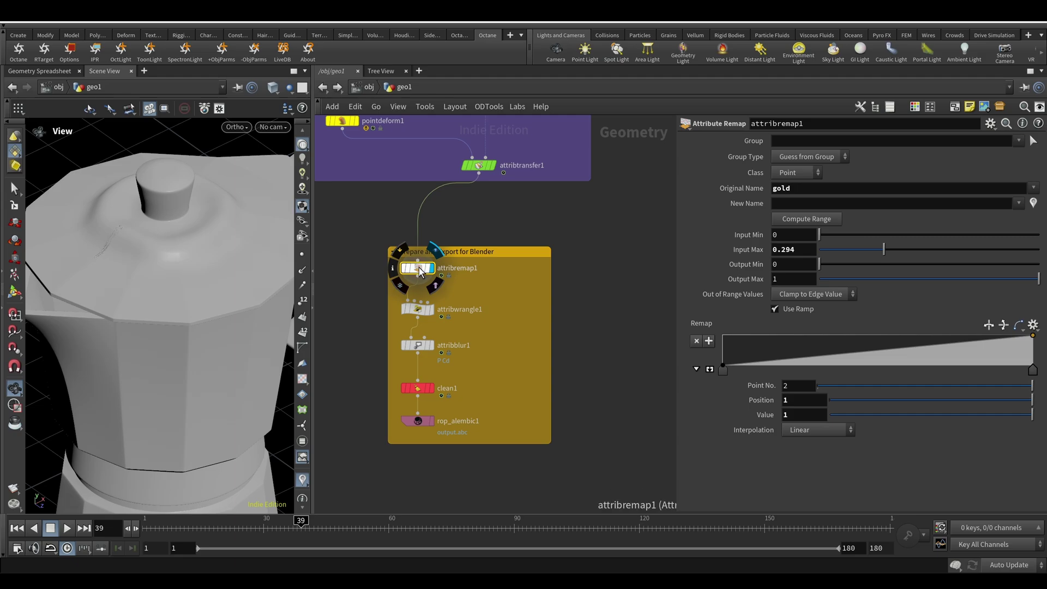
key(ctrl+s)
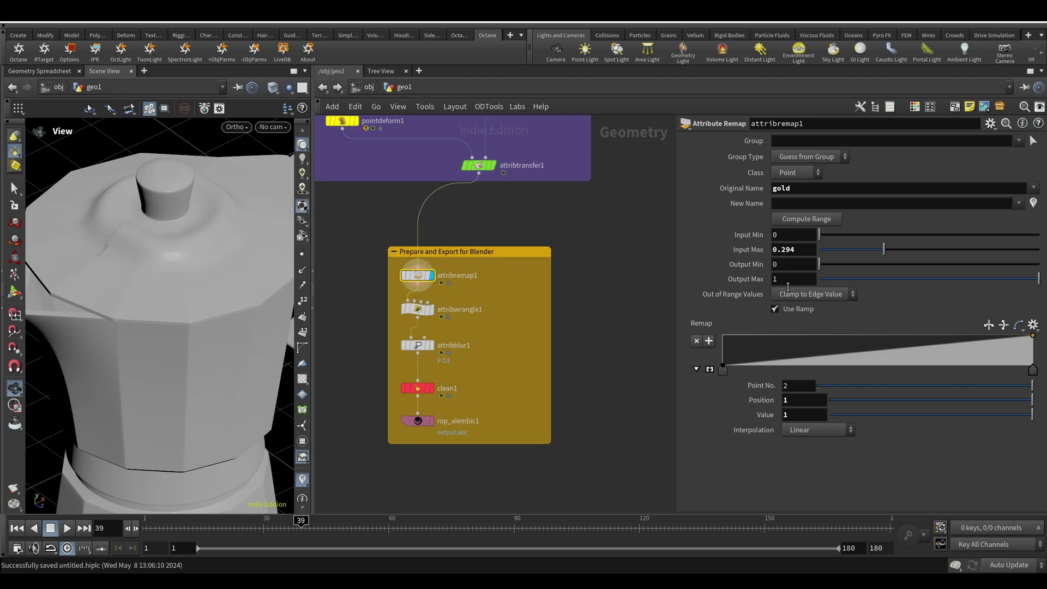
click(431, 314)
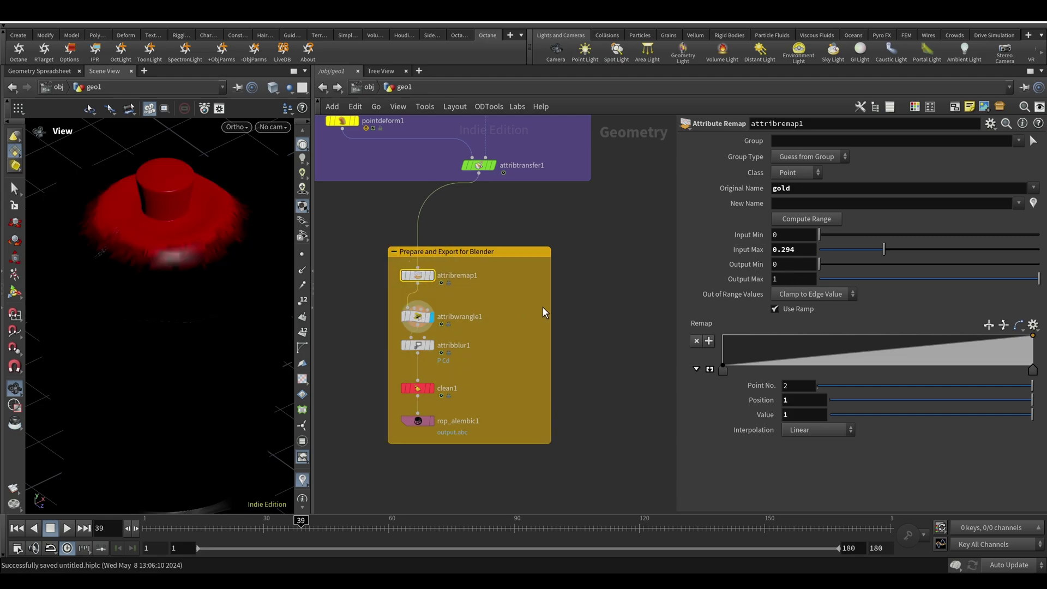
click(418, 316)
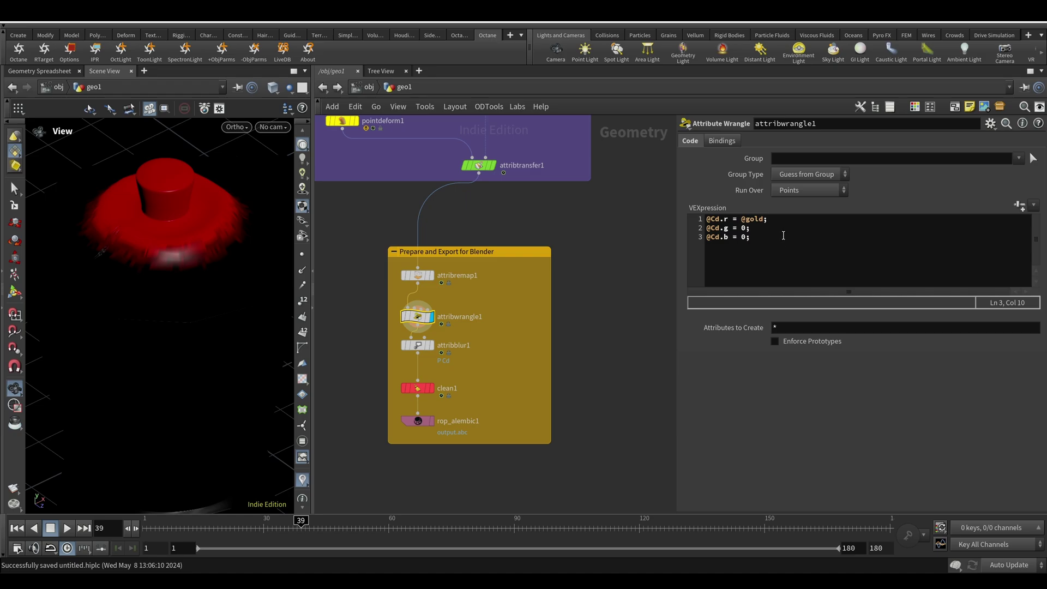
drag(741, 219, 759, 219)
click(736, 228)
click(731, 238)
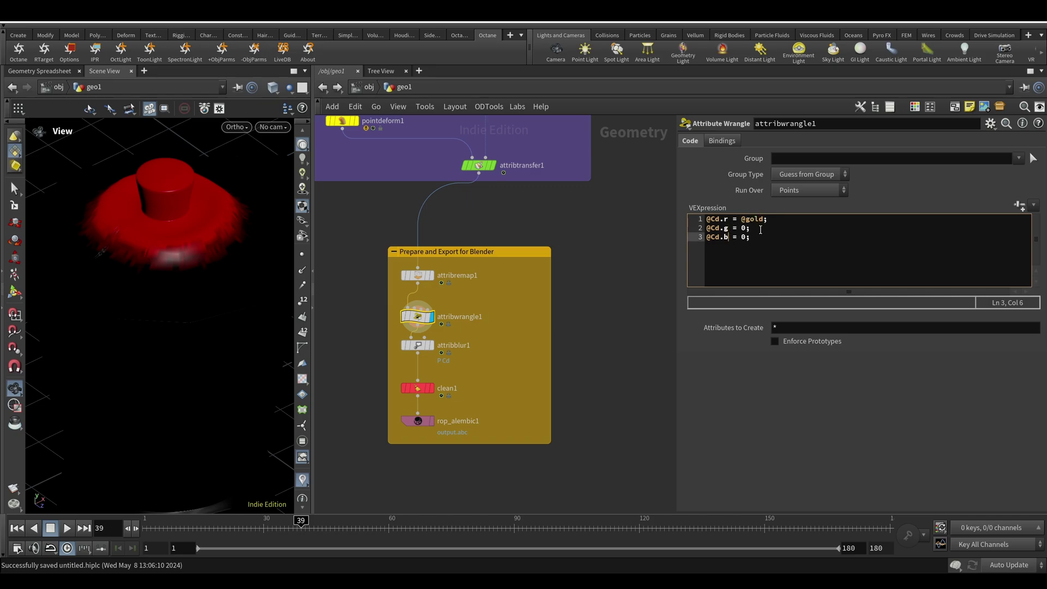
click(743, 229)
text(1)
click(745, 238)
key(Delete)
text(1)
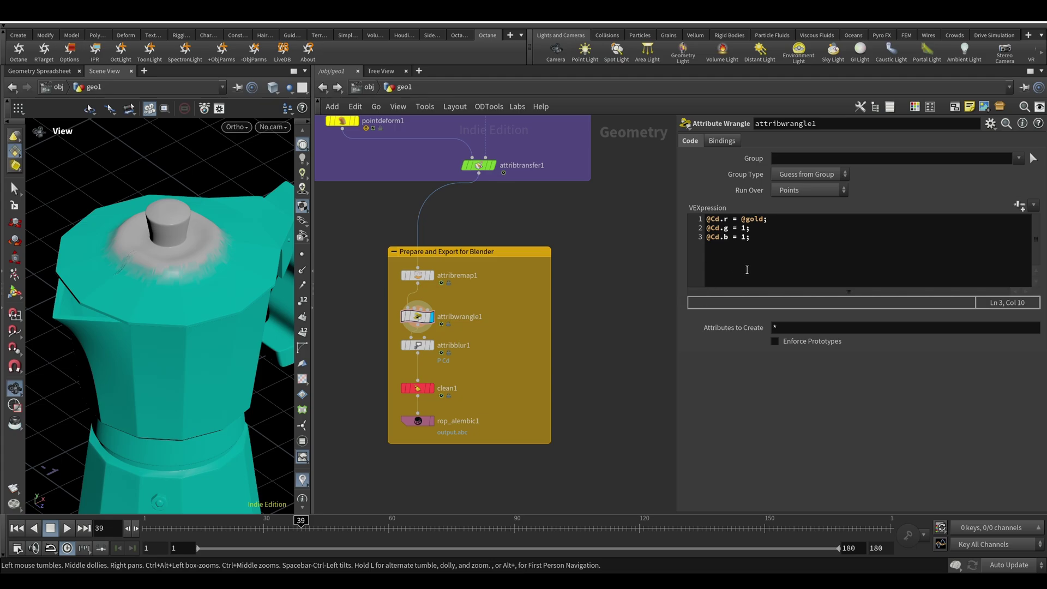
Save, compare attribblur1's blurred colours against attribwrangle1, keep the blur displayed, and select clean1.
key(Down)
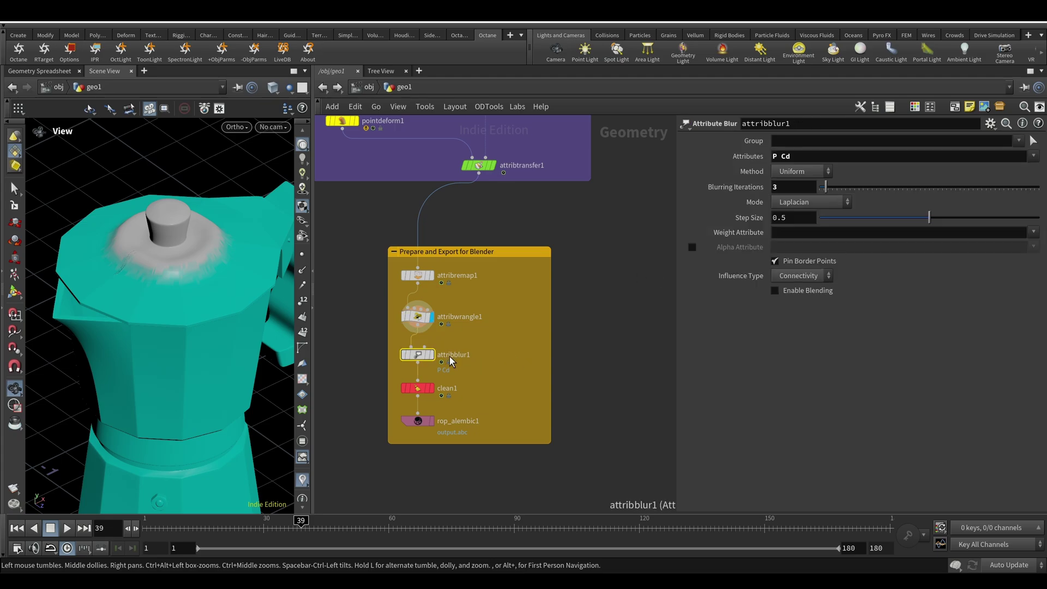
key(ctrl+s)
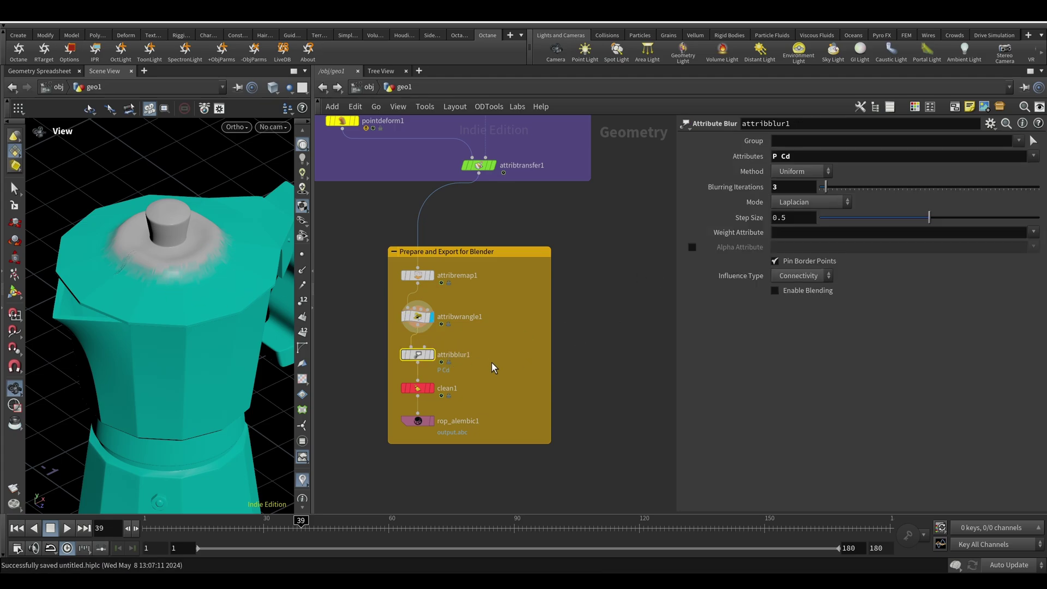
scroll(371, 360, up, 5)
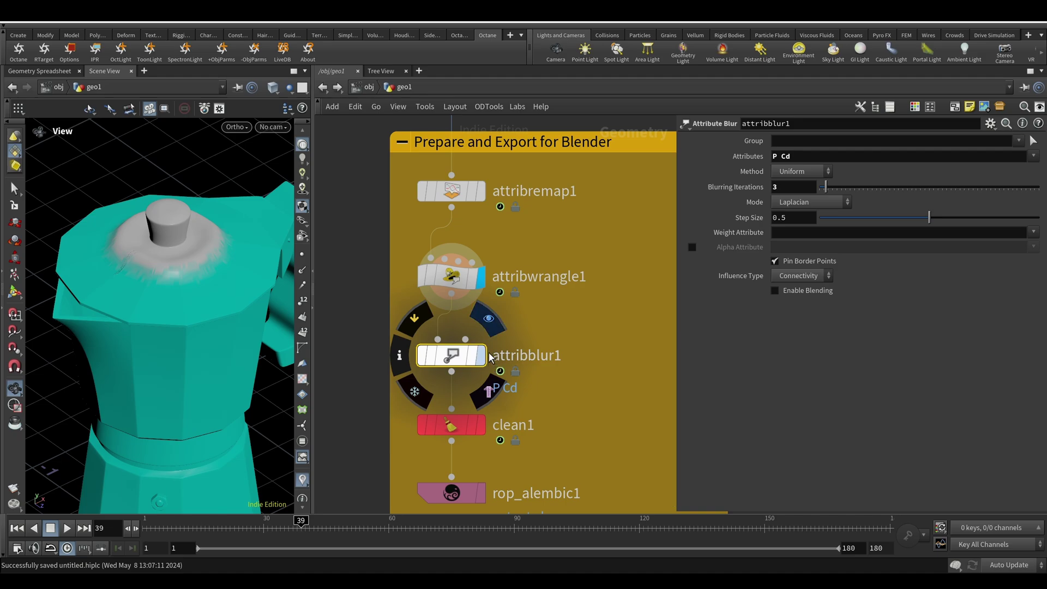
click(482, 355)
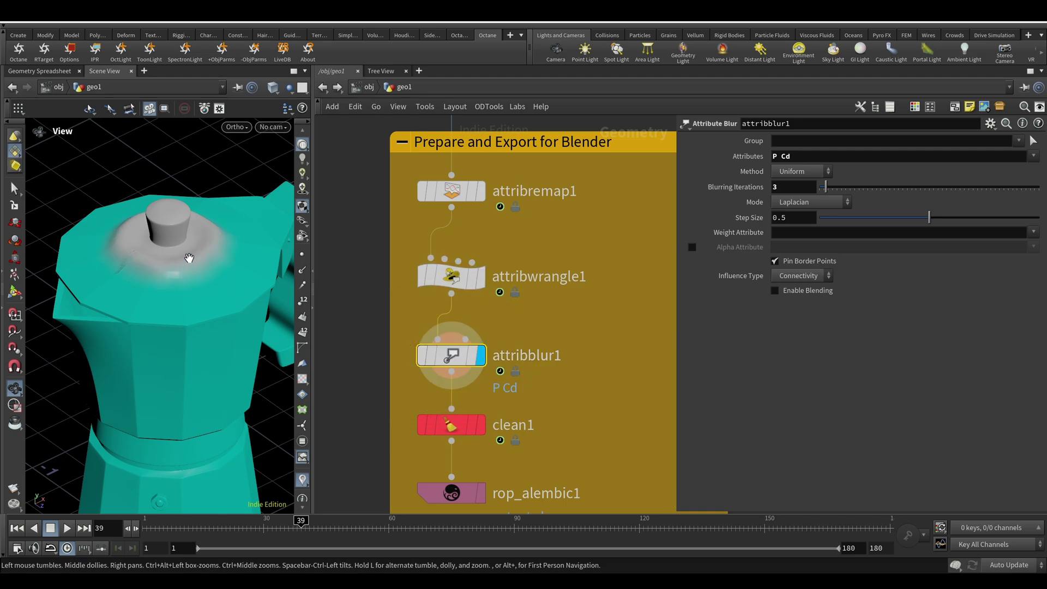
click(482, 278)
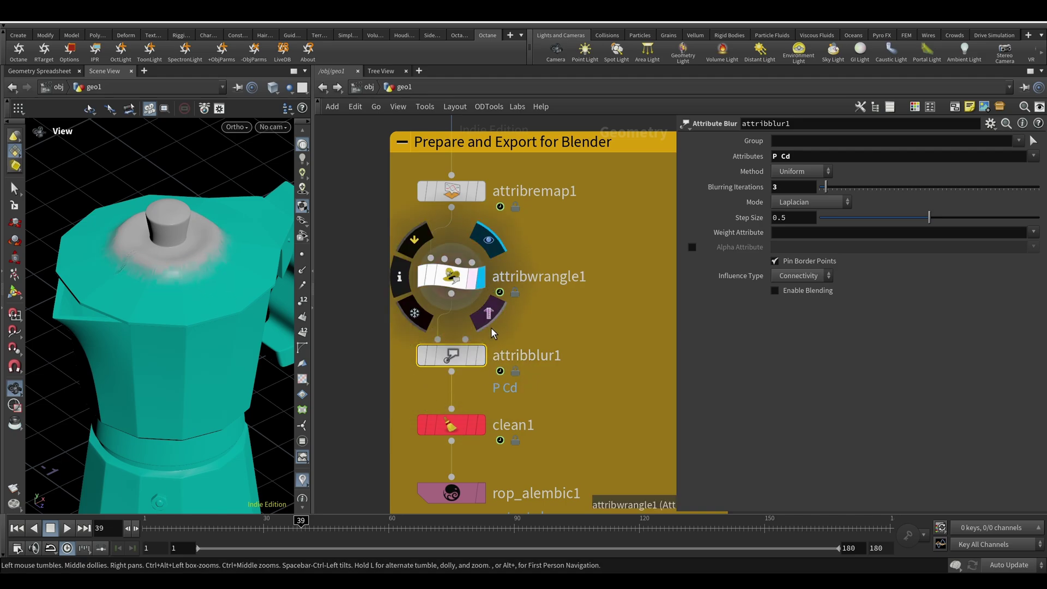
click(480, 357)
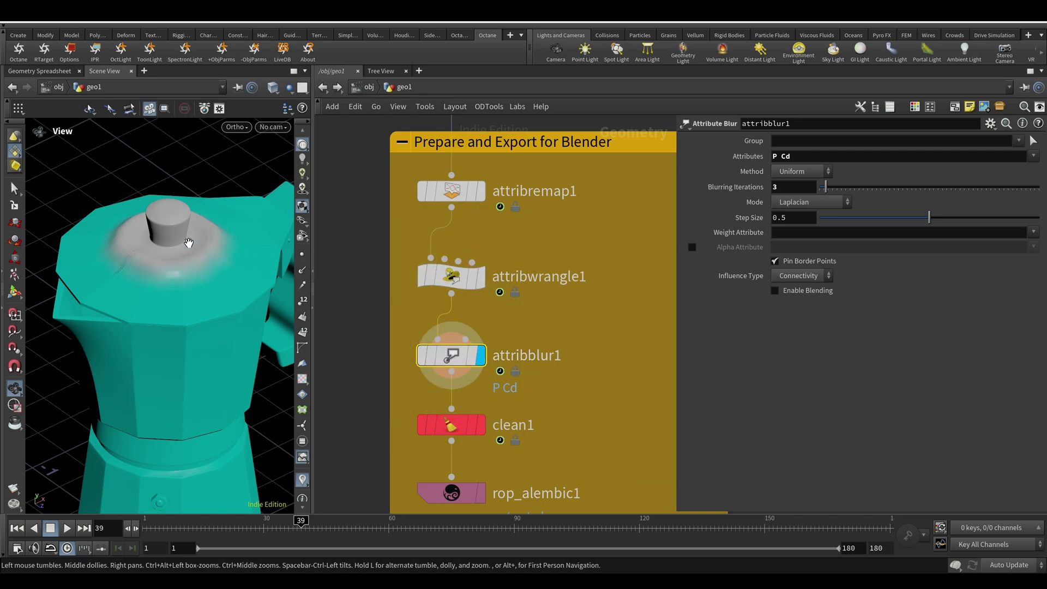
click(452, 425)
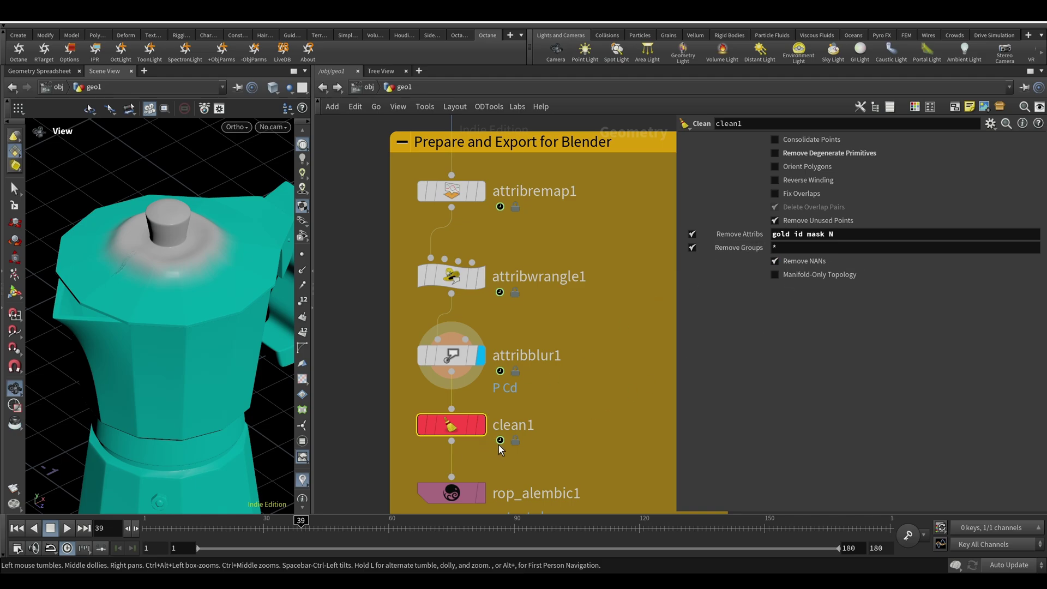
Set clean1's Remove Attribs to '* ^uv ^Cd ^name'.
drag(454, 427, 453, 436)
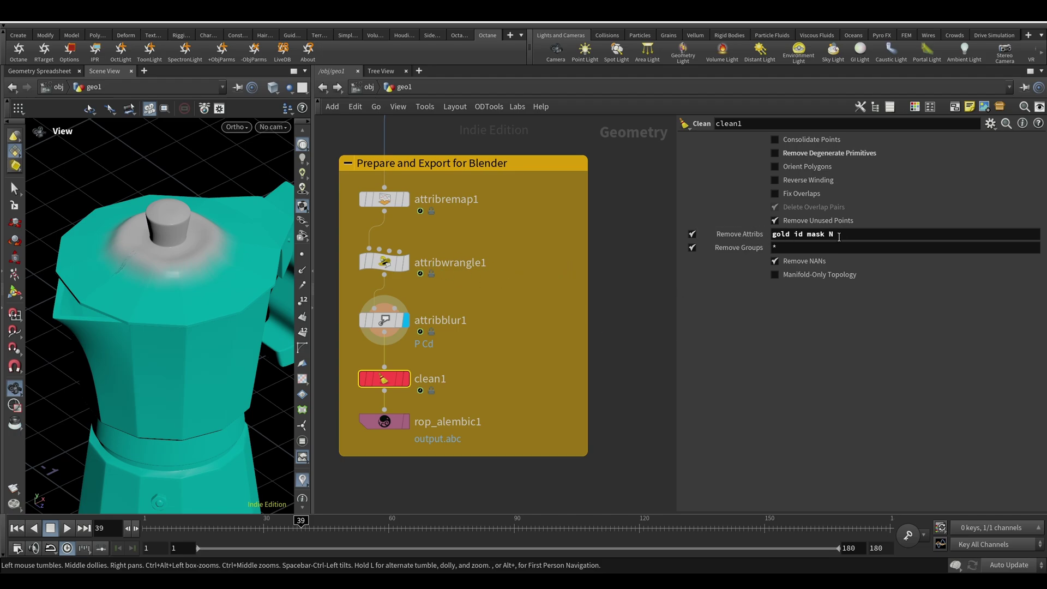
drag(837, 234, 762, 234)
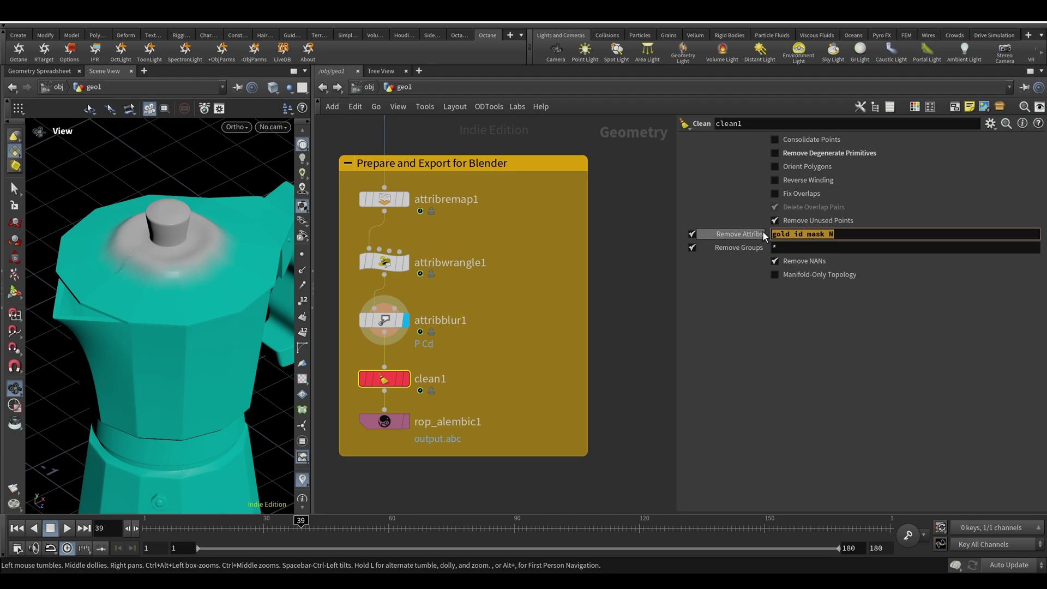
text(* ^)
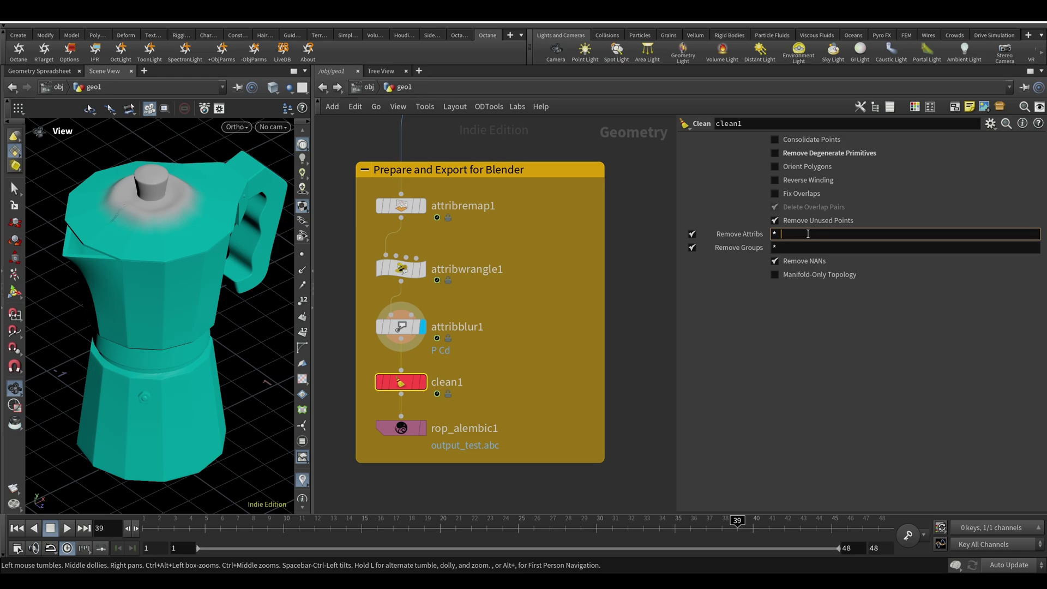
text(uv)
key(BackSpace)
key(BackSpace)
key(BackSpace)
text(^uv )
text(^)
text(Cd)
text( ^)
text(name)
Select rop_alembic1 and confirm its Path Attribute is set to name.
click(401, 429)
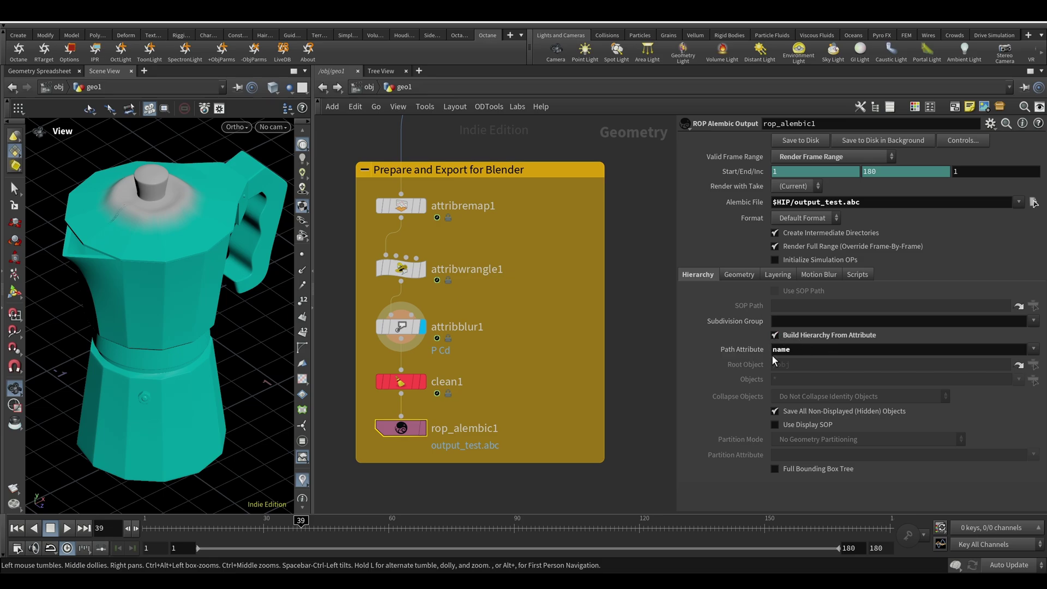
click(790, 355)
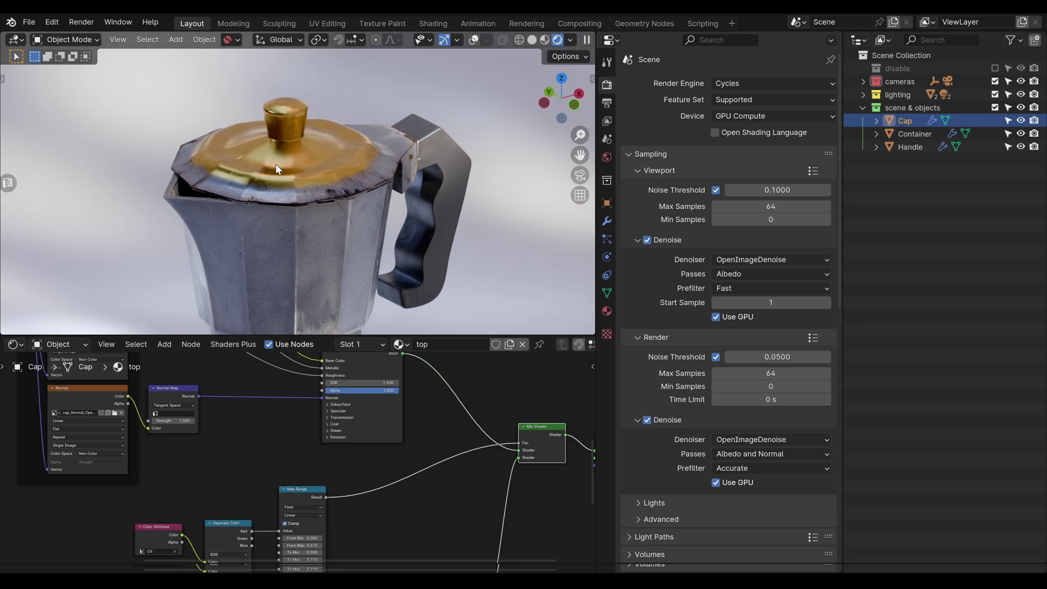
Navigate the cap's shader tree to center the Color Attribute to Map Range chain.
scroll(450, 474, down, 3)
middle_drag(398, 428, 451, 421)
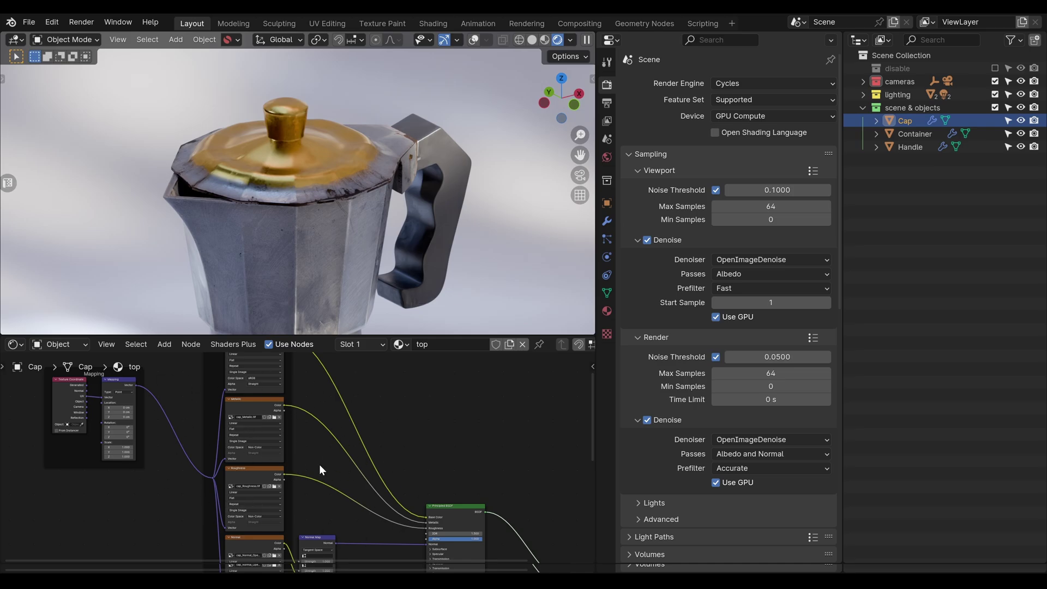
middle_drag(490, 468, 428, 354)
scroll(497, 417, up, 3)
middle_drag(484, 502, 502, 485)
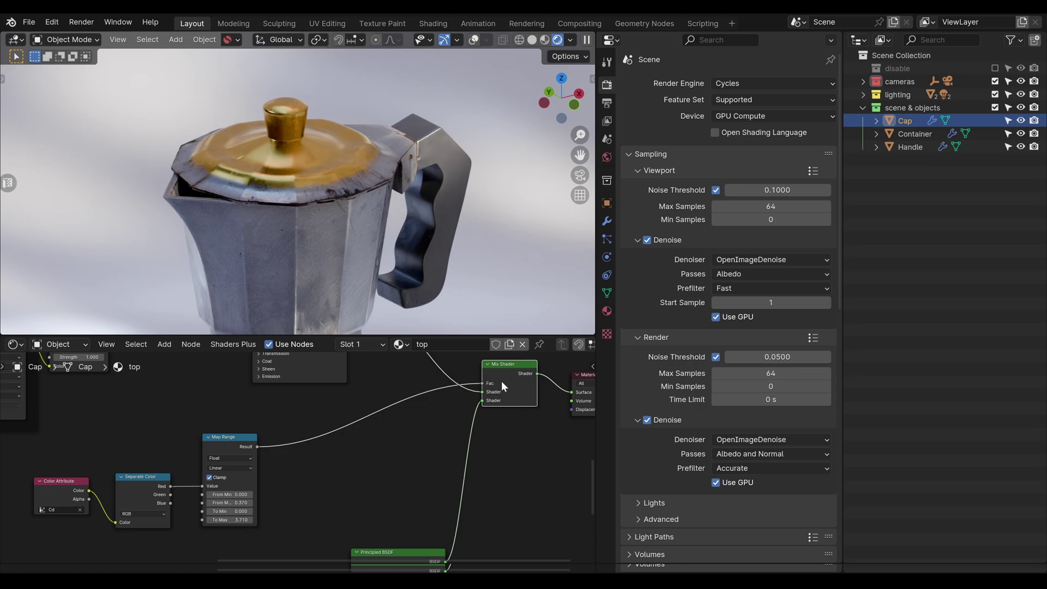
mouse_move(505, 368)
middle_down()
mouse_move(444, 375)
mouse_move(484, 519)
mouse_move(461, 516)
mouse_move(448, 405)
middle_up()
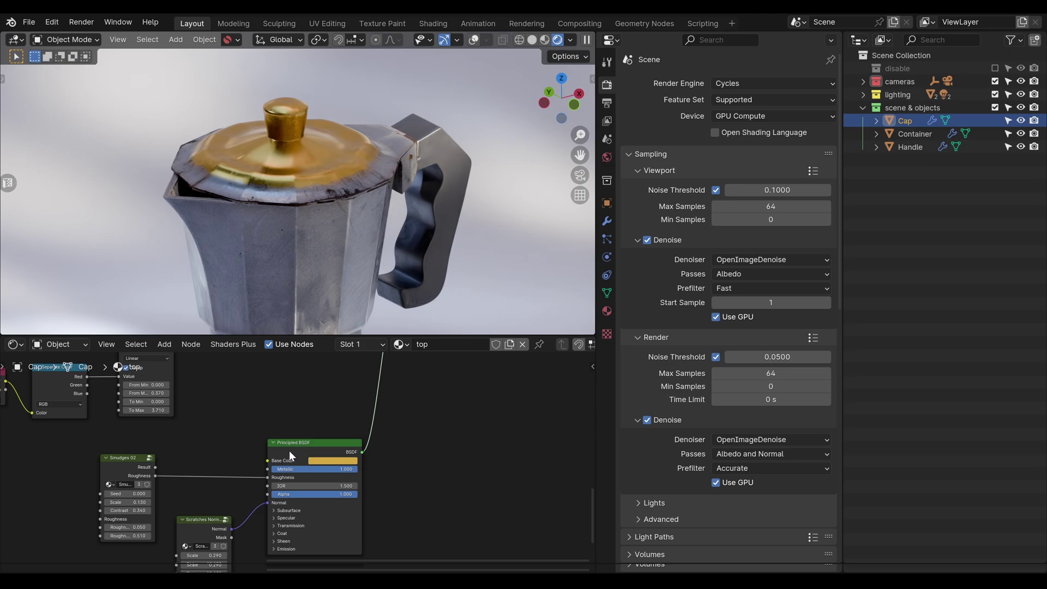
middle_drag(332, 479, 462, 444)
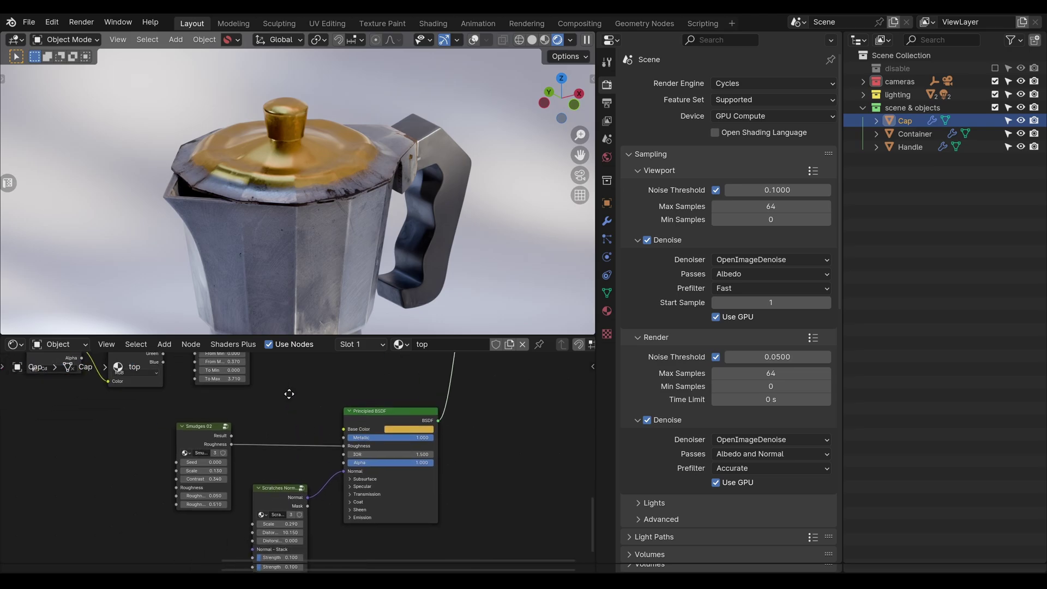
scroll(292, 400, up, 5)
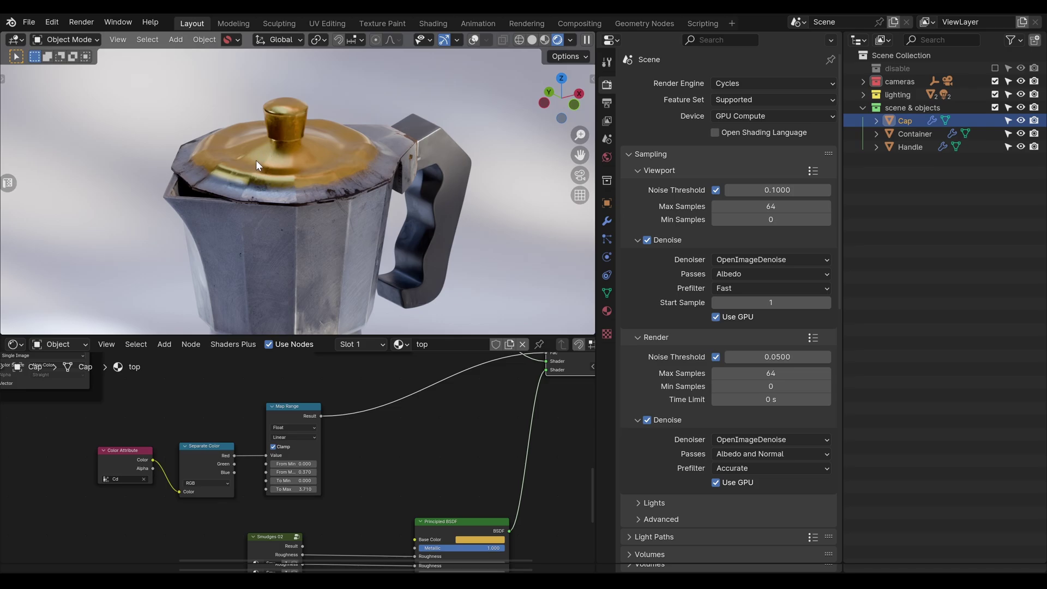
middle_drag(382, 436, 503, 459)
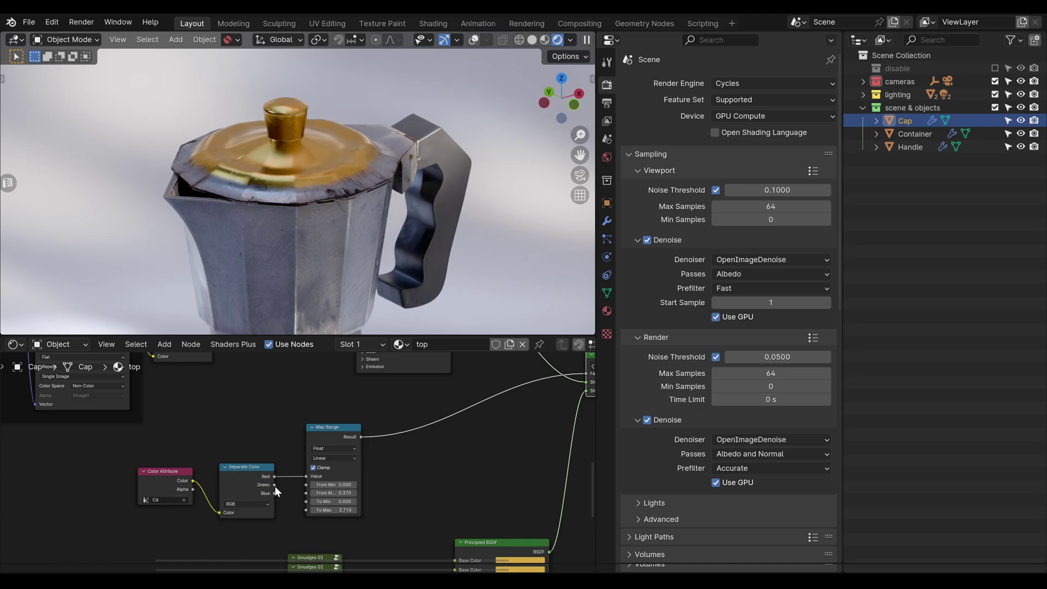
middle_drag(281, 493, 238, 515)
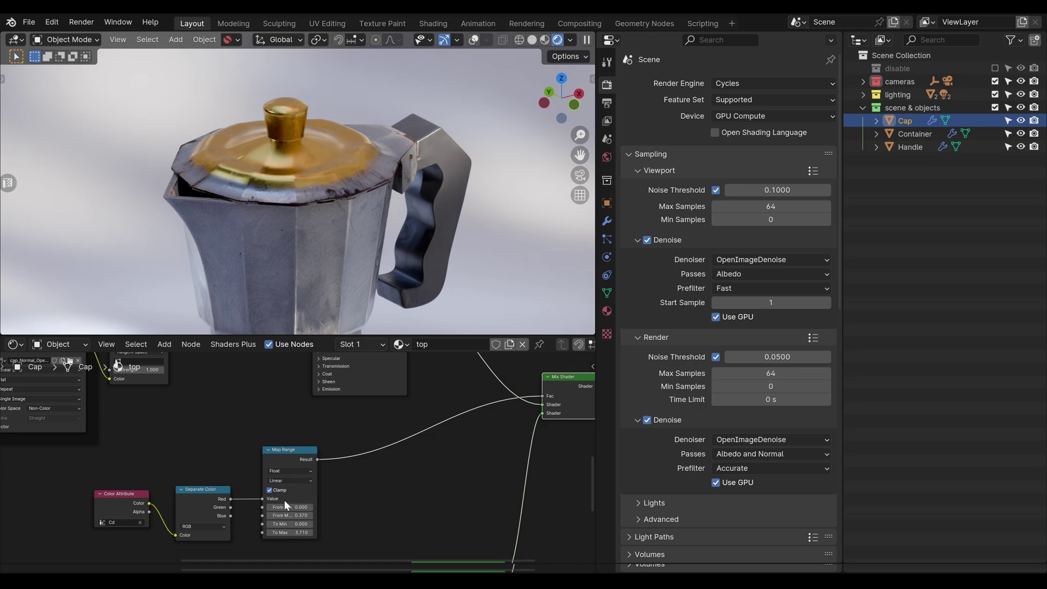
scroll(406, 455, up, 4)
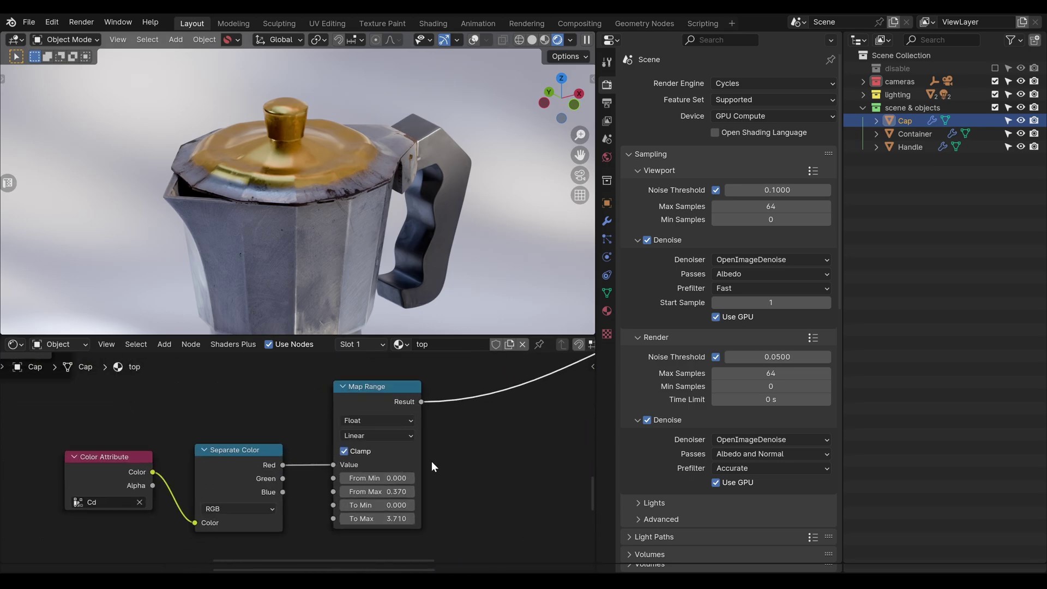
scroll(319, 227, up, 6)
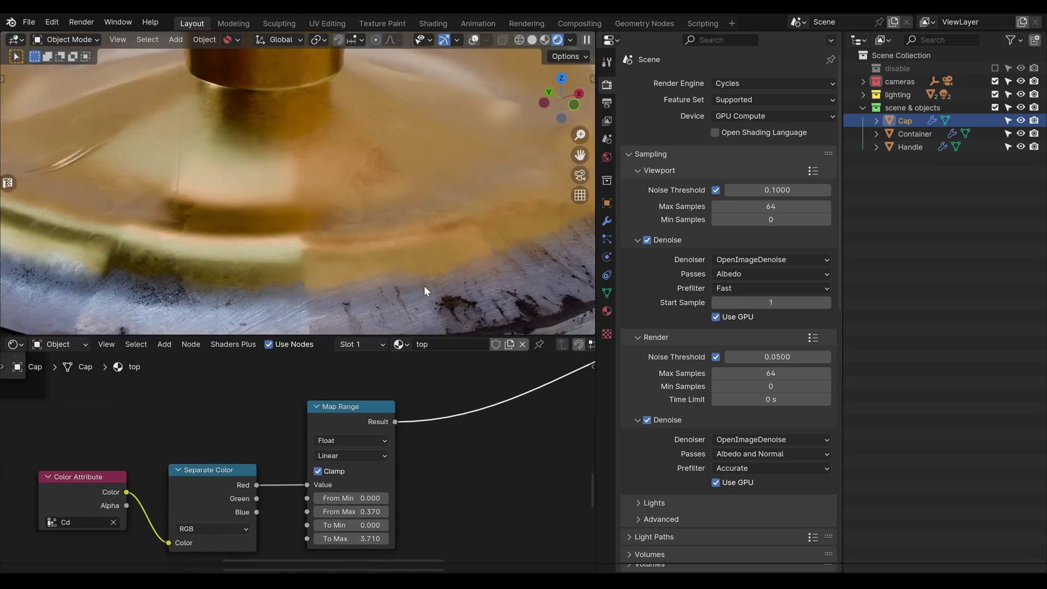
Edit the Map Range To Max value, entering 0.08 then dragging it higher.
double_click(355, 538)
text(0.08)
key(Return)
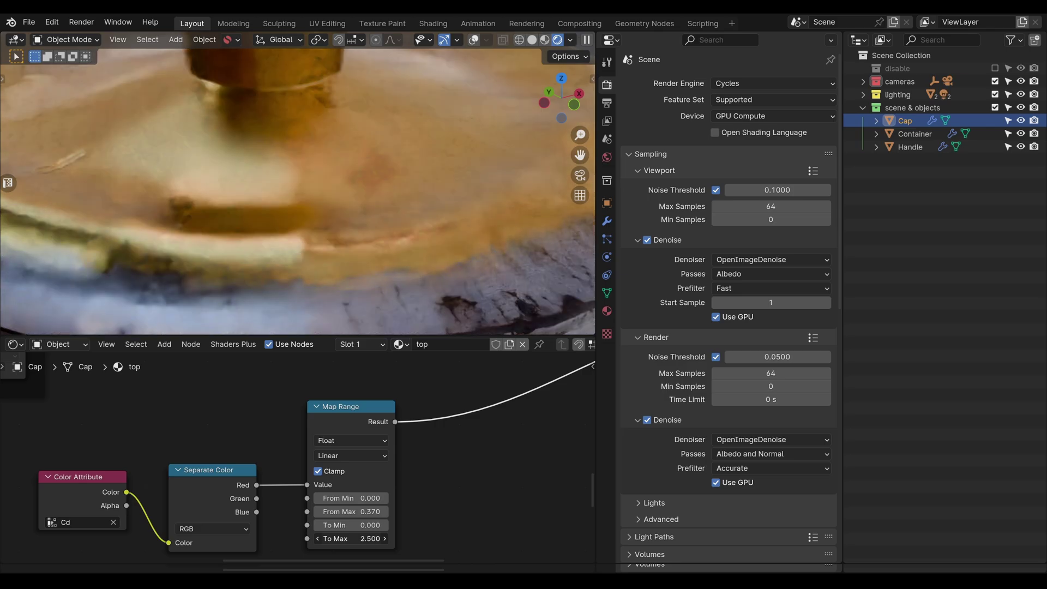
drag(351, 538, 414, 538)
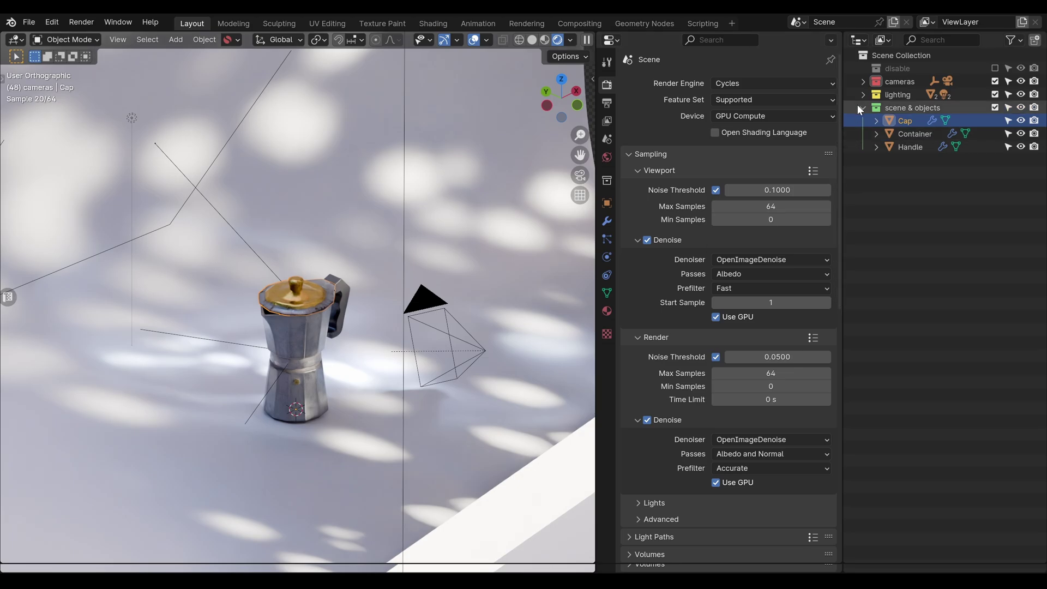
Expand the lighting collection and select the Area and Area.001 lights.
click(862, 95)
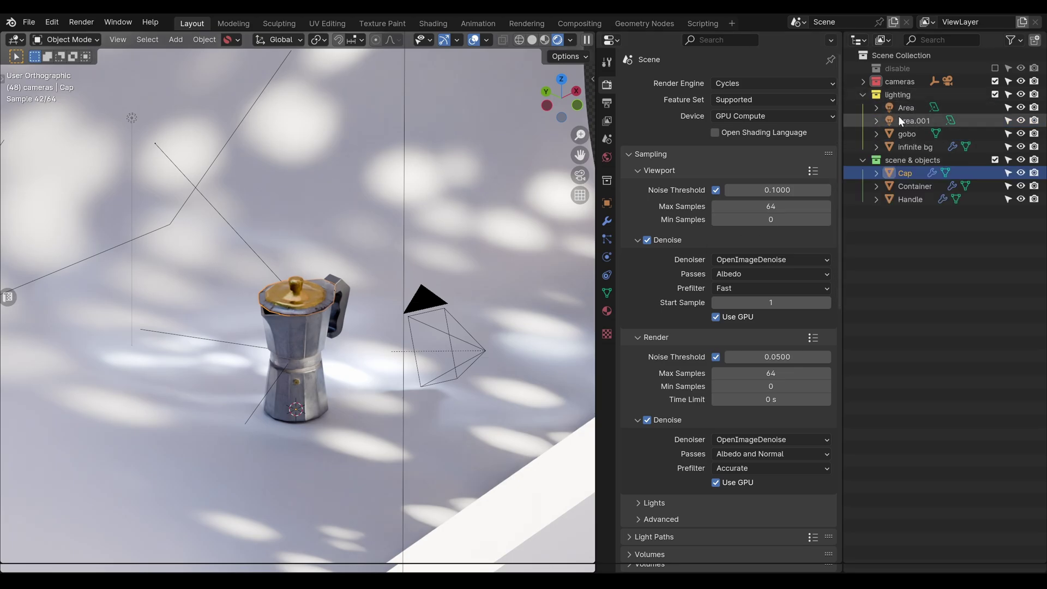
scroll(382, 323, down, 4)
click(221, 215)
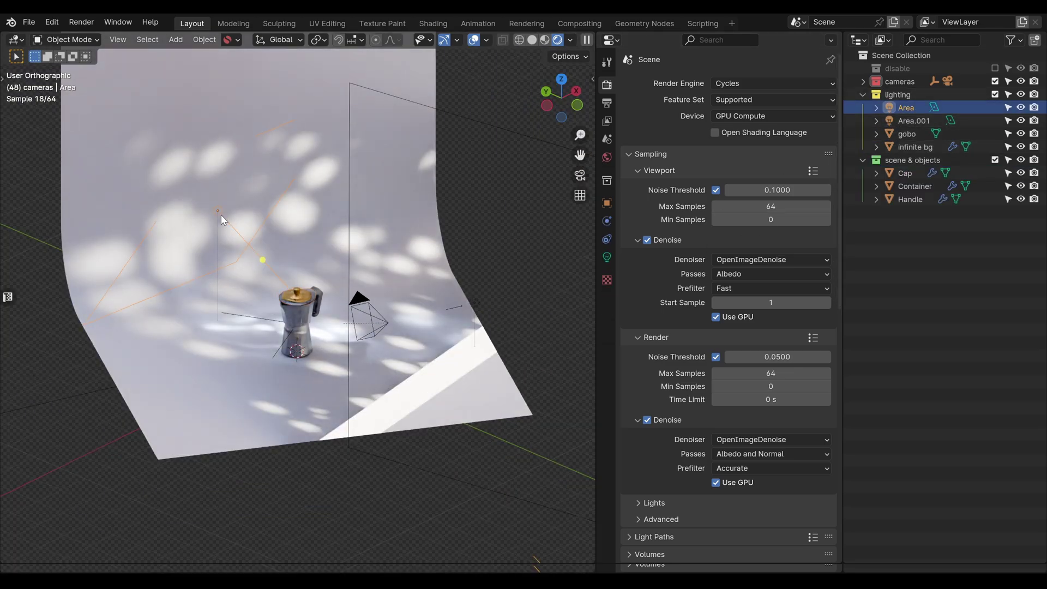
middle_drag(220, 215, 470, 265)
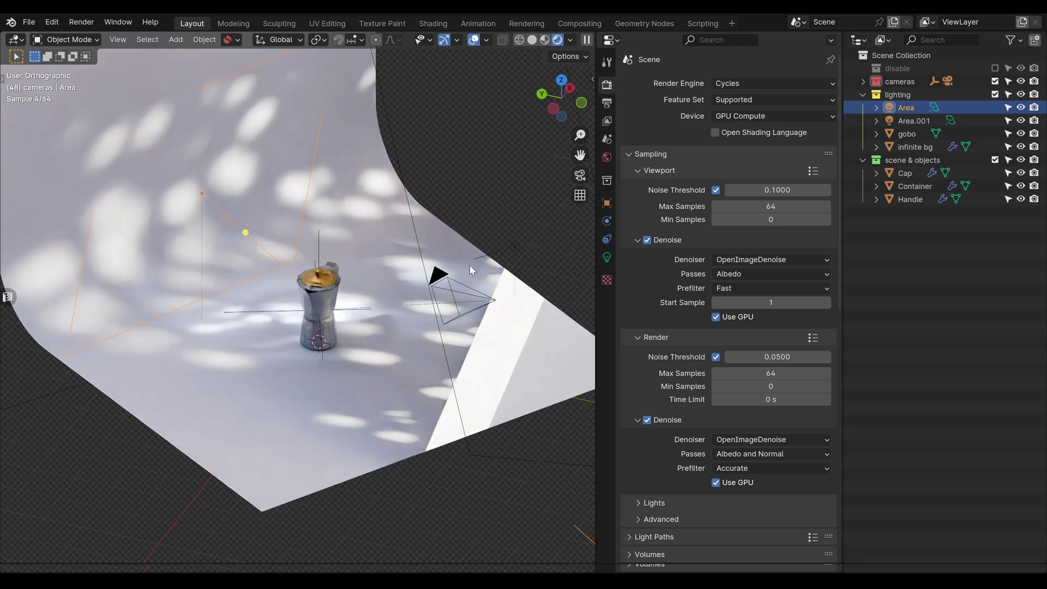
click(915, 121)
scroll(300, 294, down, 4)
scroll(355, 299, up, 5)
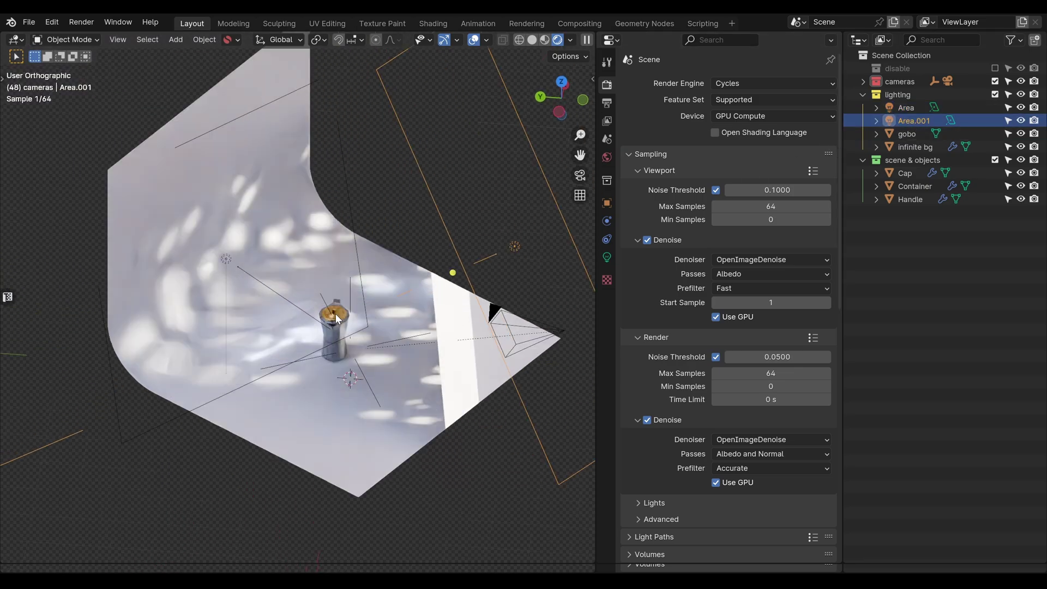
Select the gobo plane above the pot and split the viewport into top and bottom areas.
middle_drag(439, 291, 496, 283)
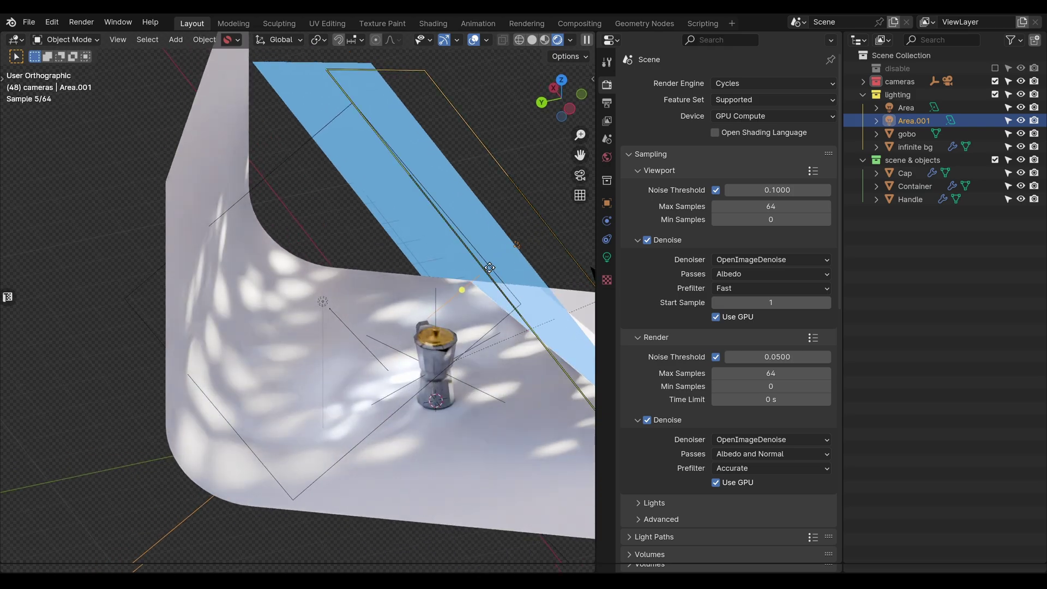
click(475, 243)
click(480, 234)
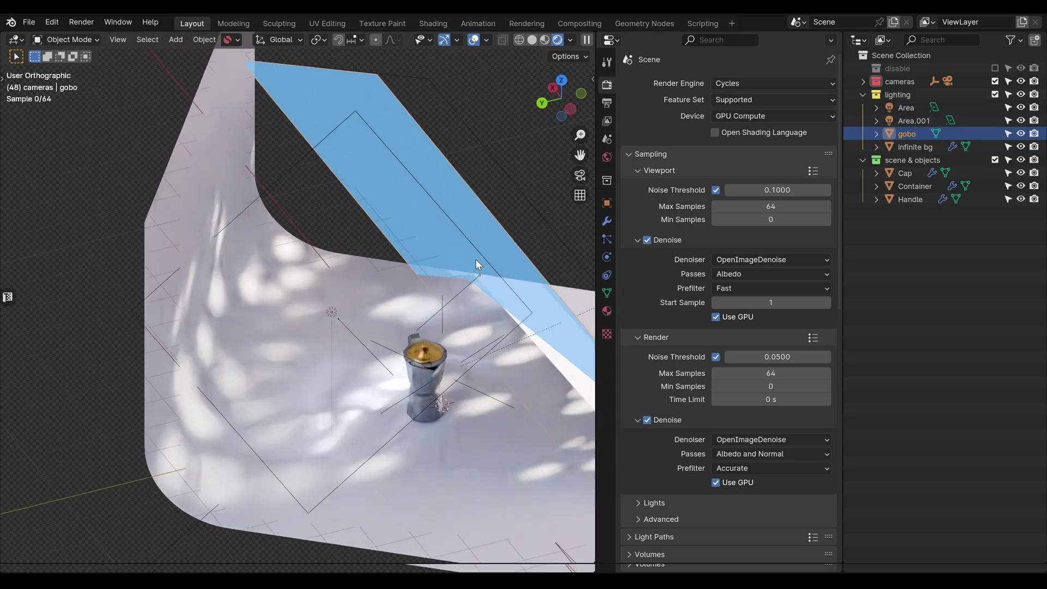
middle_drag(463, 262, 385, 270)
scroll(435, 281, down, 2)
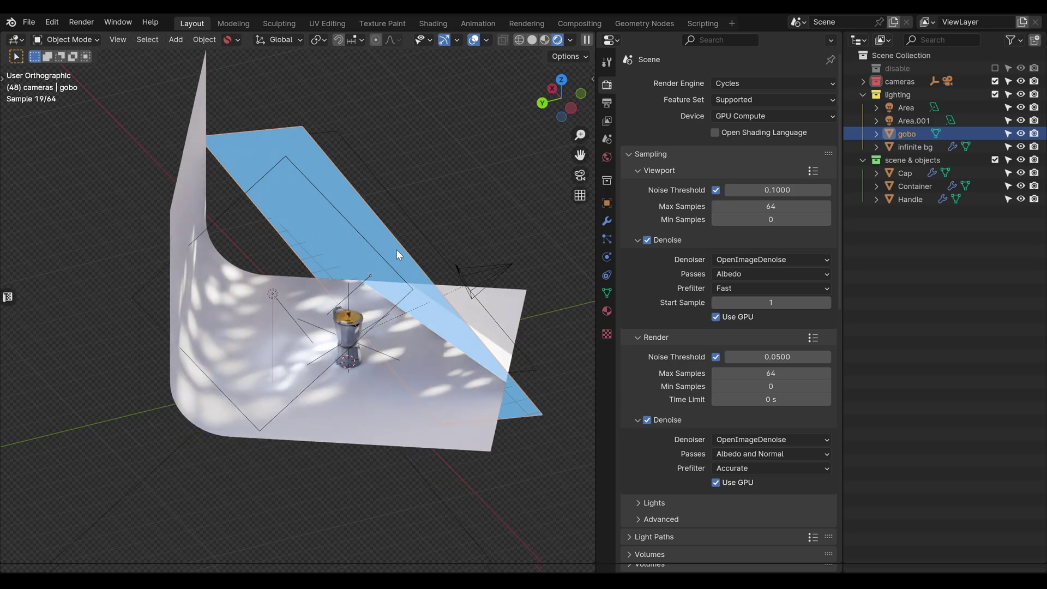
drag(5, 562, 11, 373)
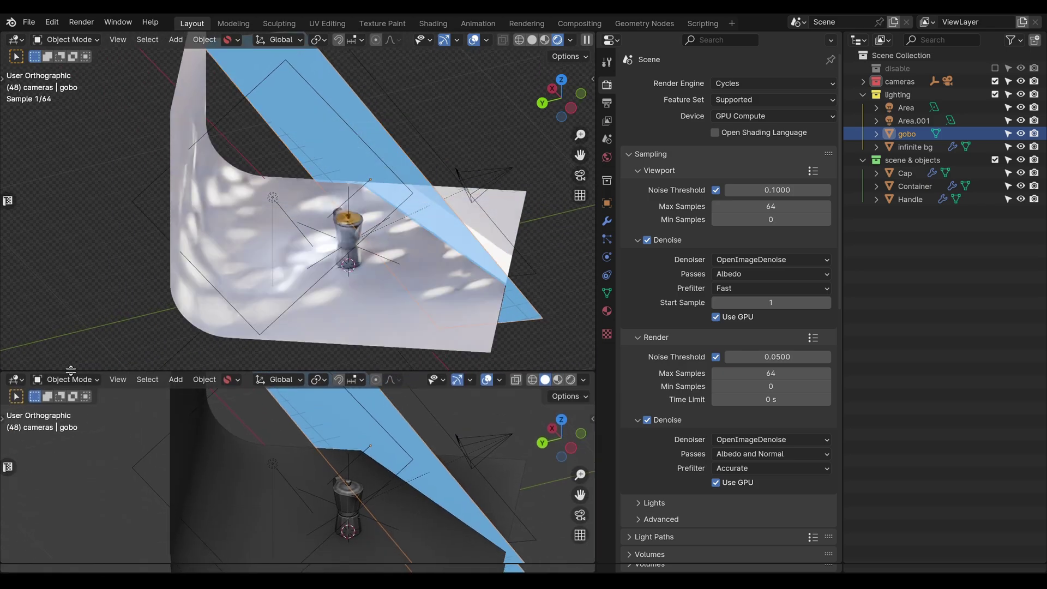
Turn the lower area into a Shader Editor framing the gobo's Voronoi node tree.
click(16, 379)
click(32, 500)
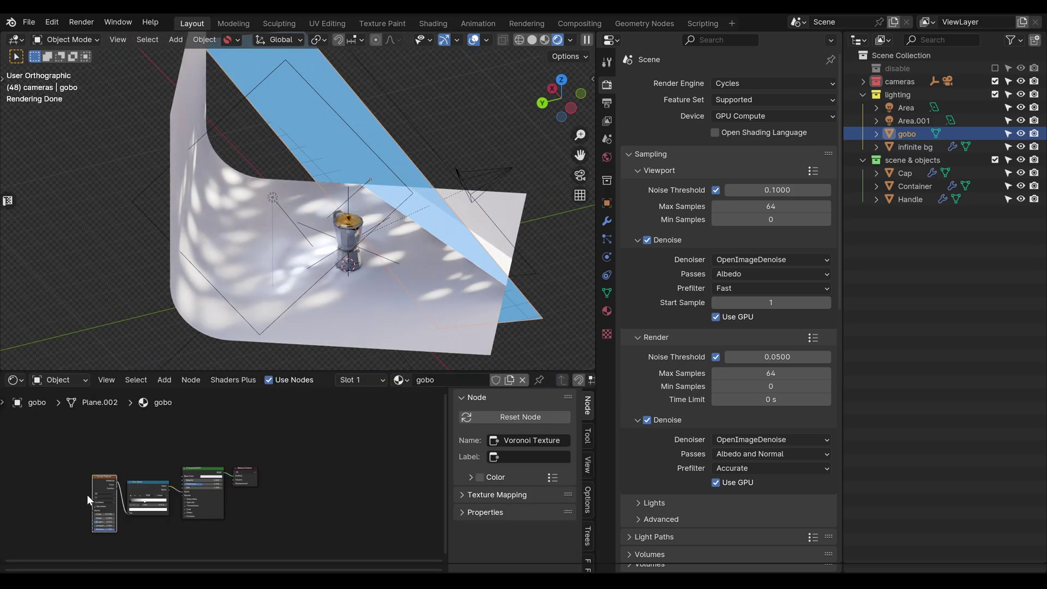
key(Home)
scroll(214, 490, up, 4)
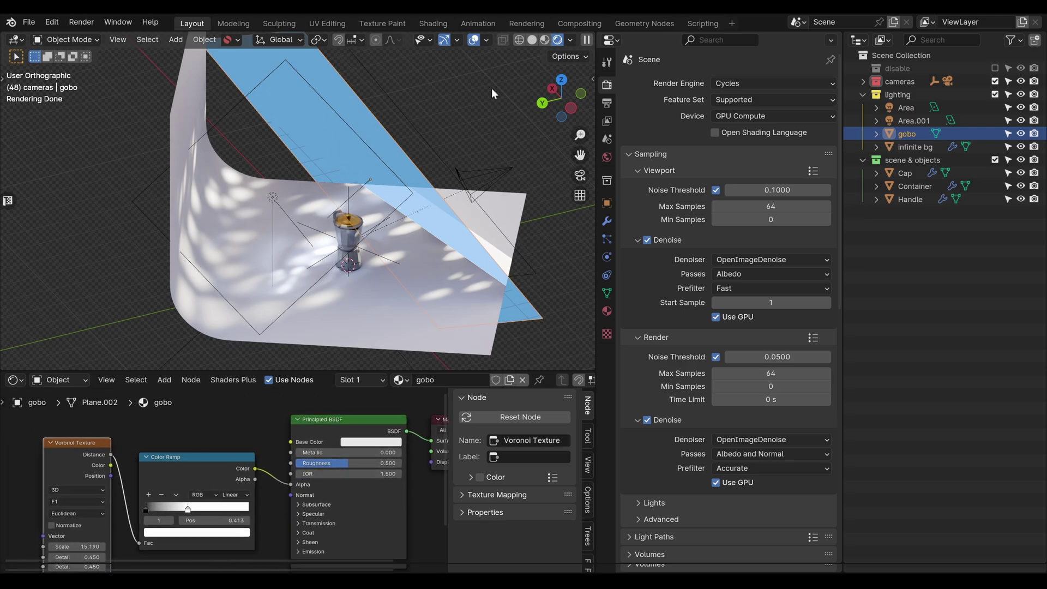
Orbit the scene view and select the infinite bg backdrop.
middle_drag(428, 209, 183, 206)
scroll(269, 280, up, 3)
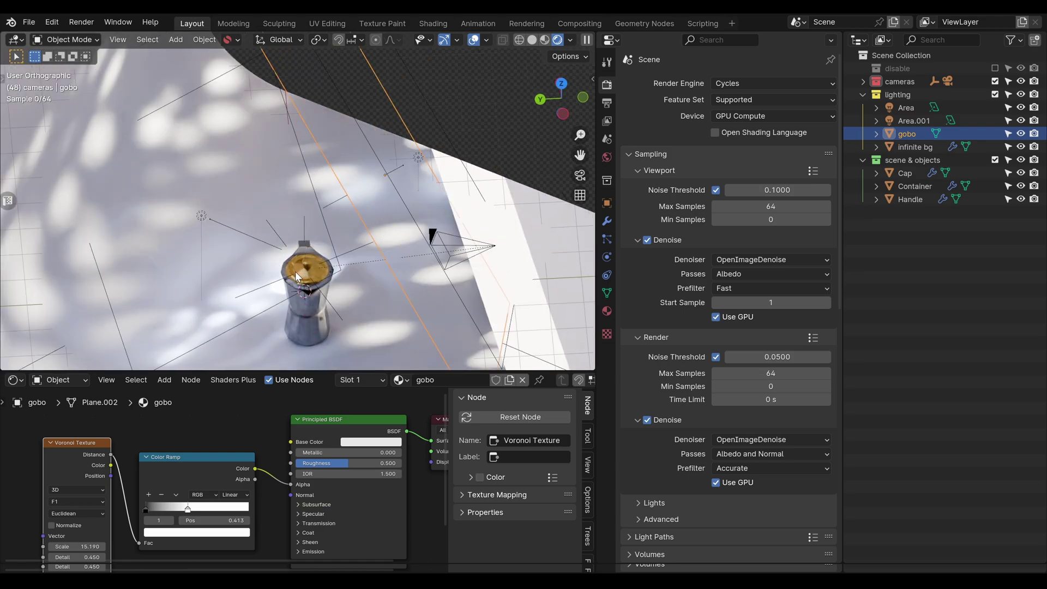
scroll(291, 234, down, 3)
click(264, 248)
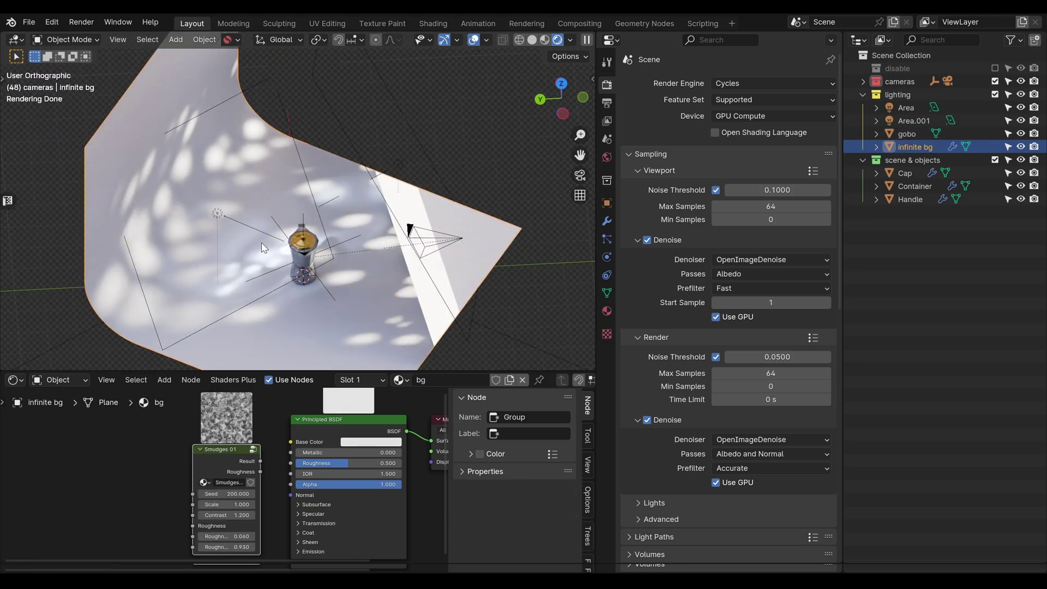